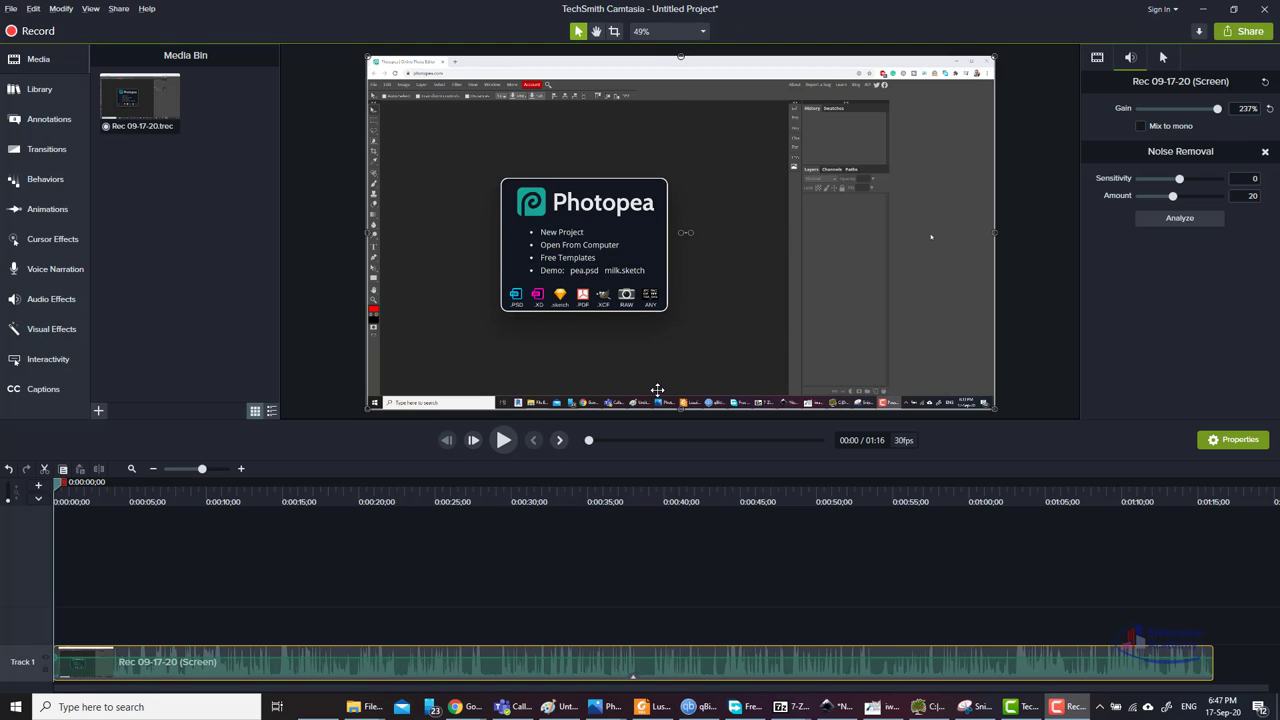
Step: Open the Library's Intros folder and preview the cornercircles intro animation
left_click(40, 89)
left_click(99, 155)
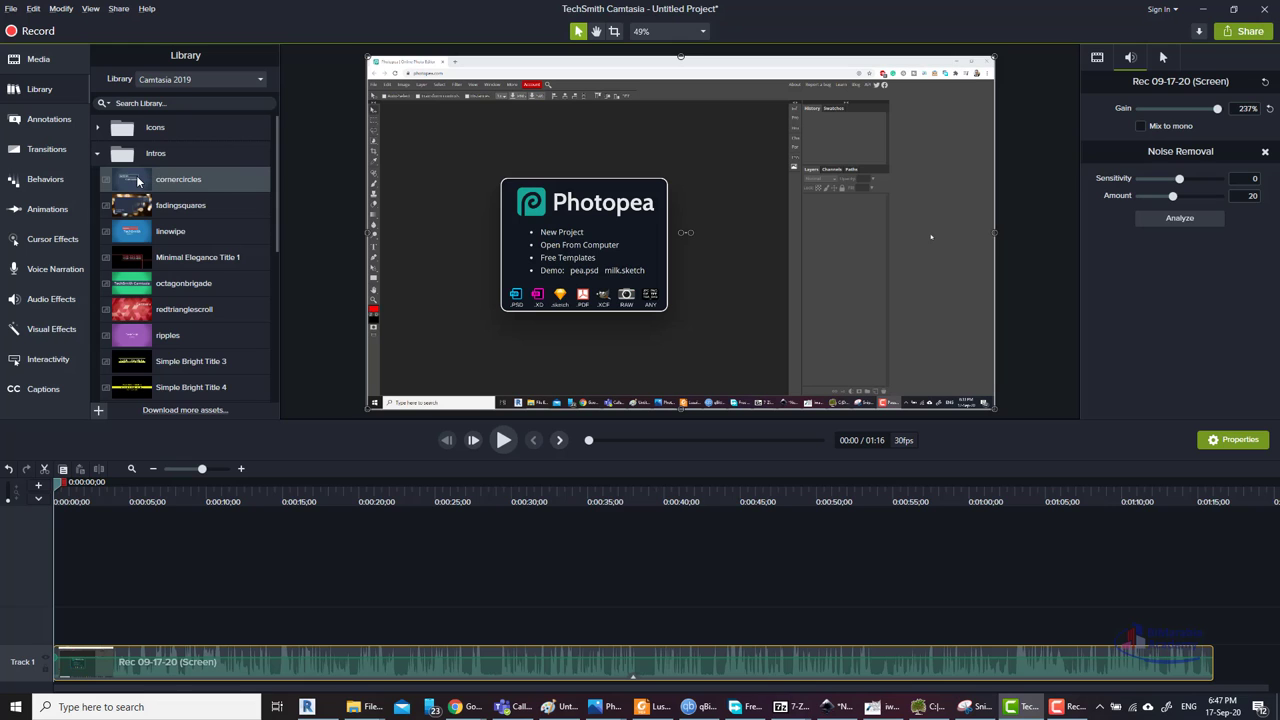
double_click(139, 180)
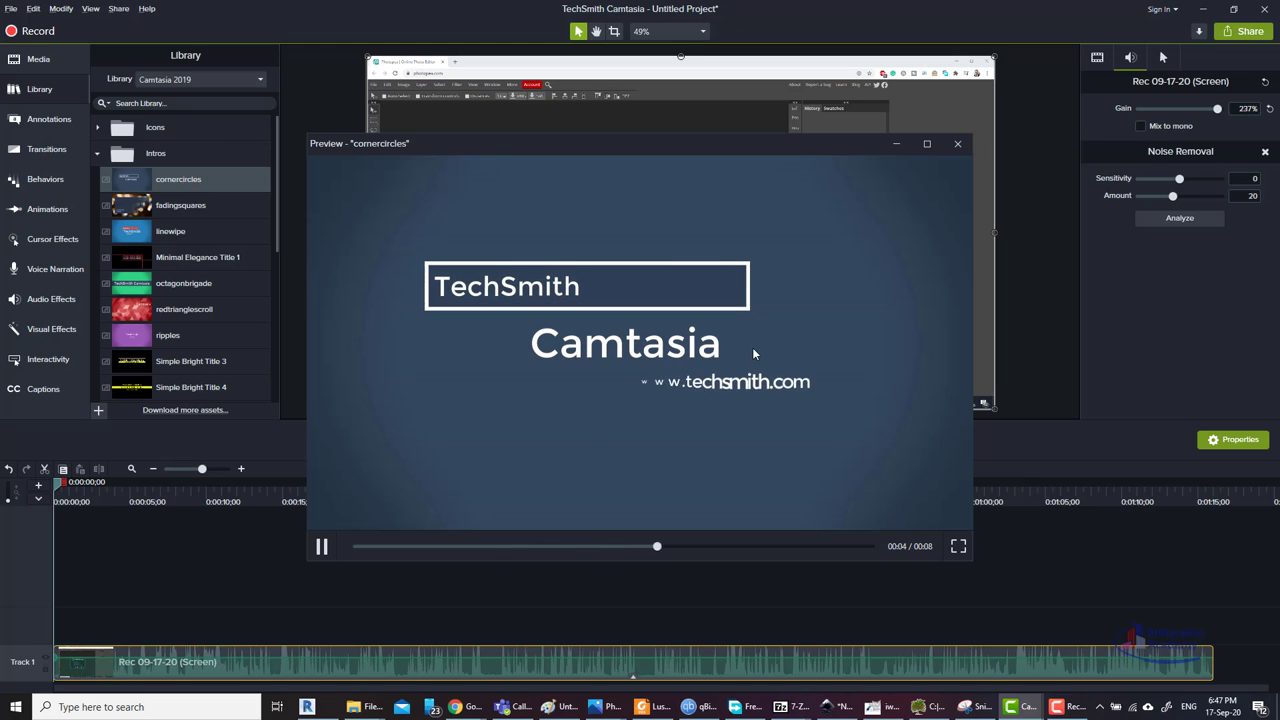
left_click(957, 143)
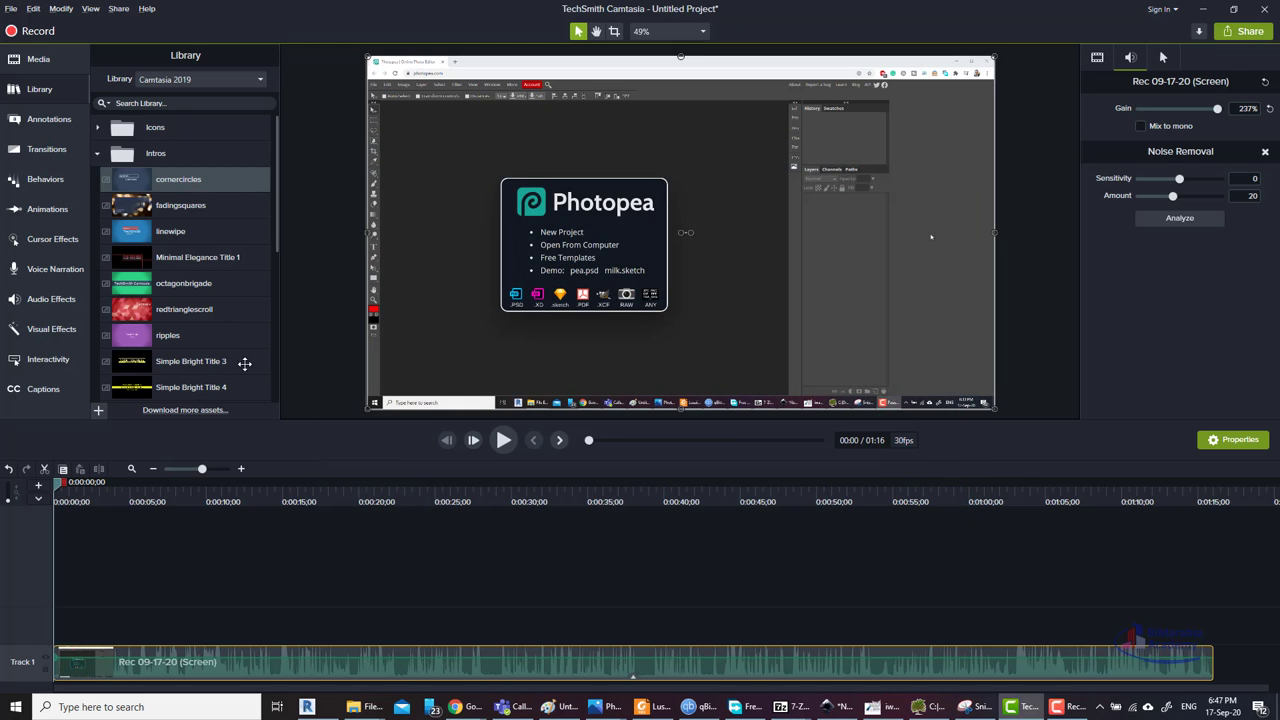
Step: Place cornercircles before the recording, retitle it 'bimarabia' and replace the first subtitle
left_click_drag(178, 179, 35, 617)
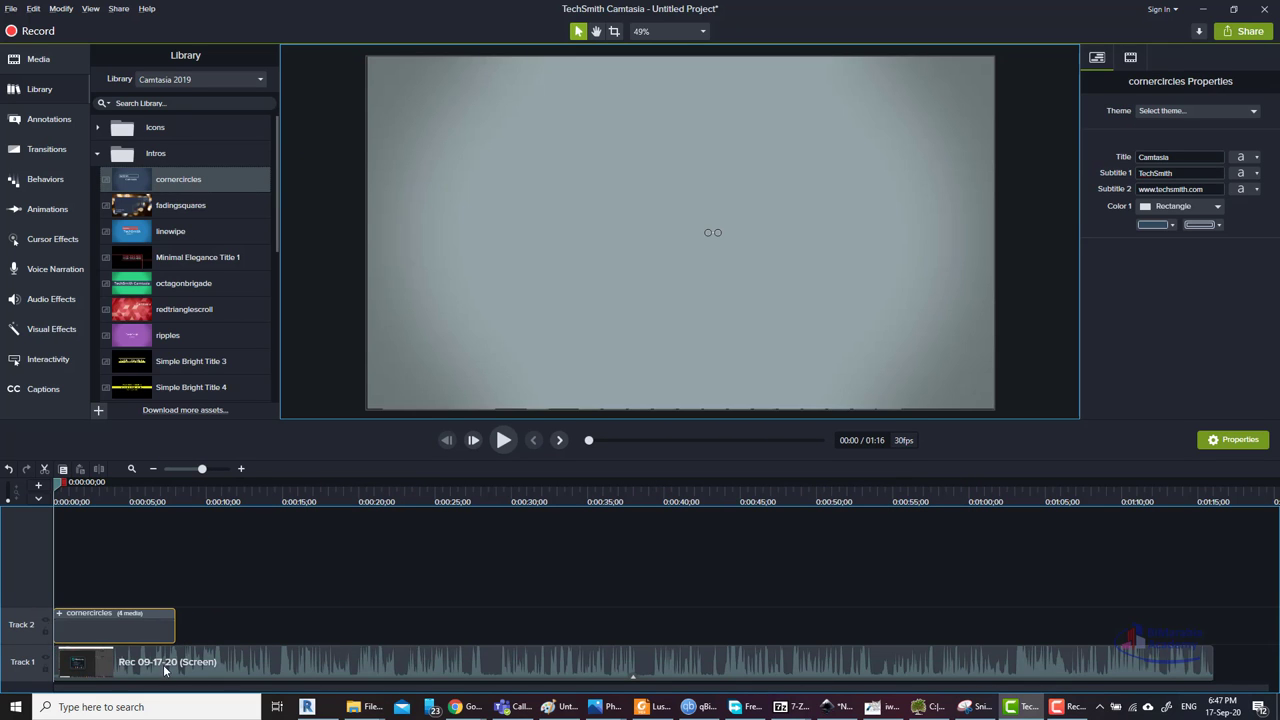
left_click_drag(165, 670, 283, 625)
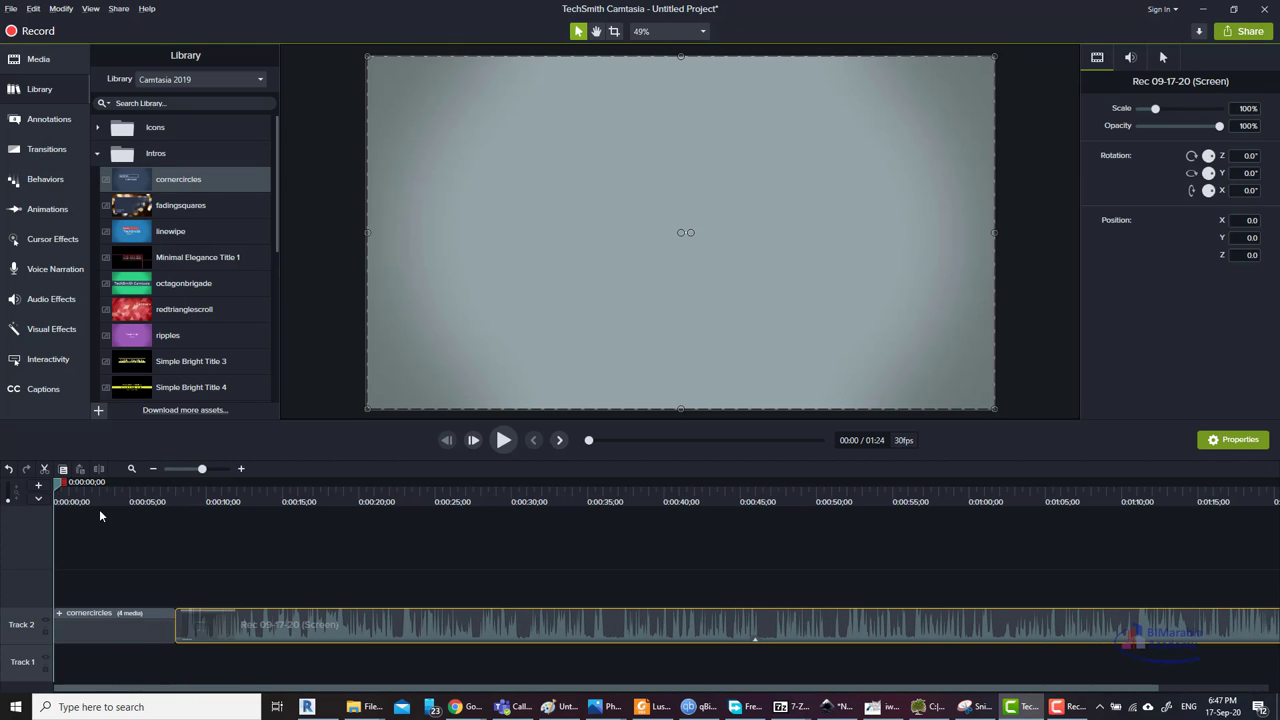
left_click(86, 633)
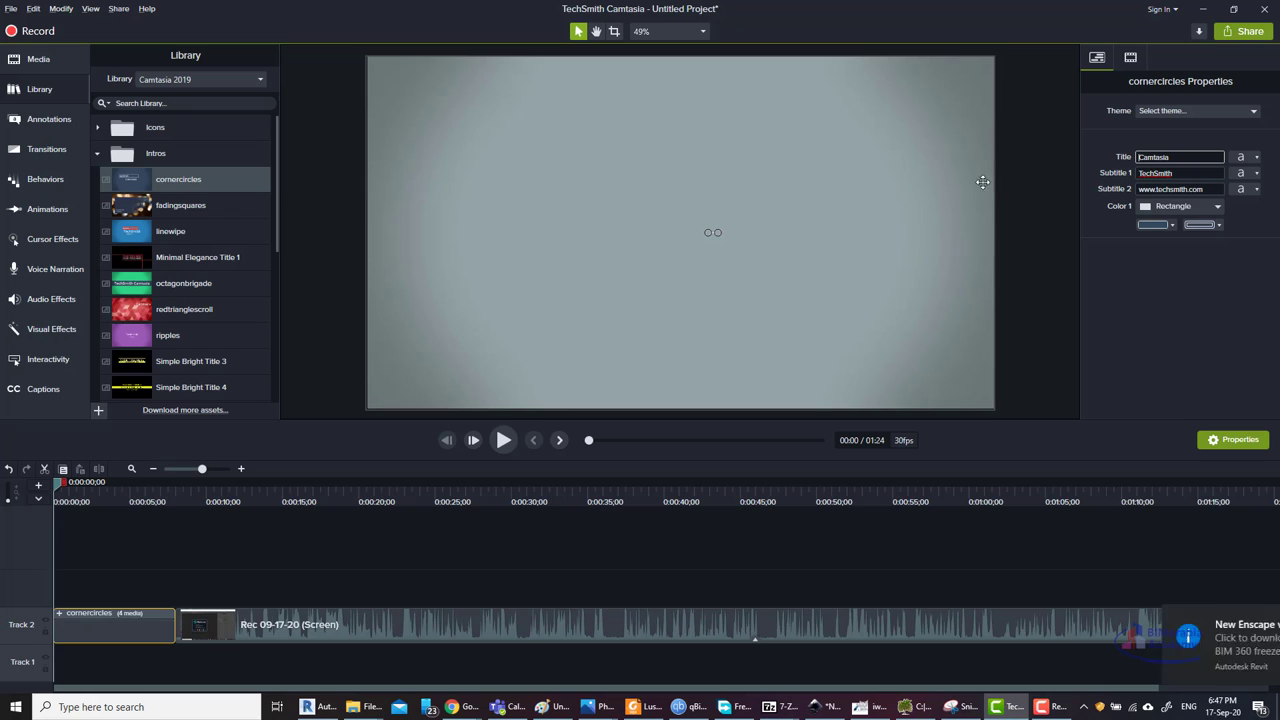
double_click(1166, 156)
type("bimar")
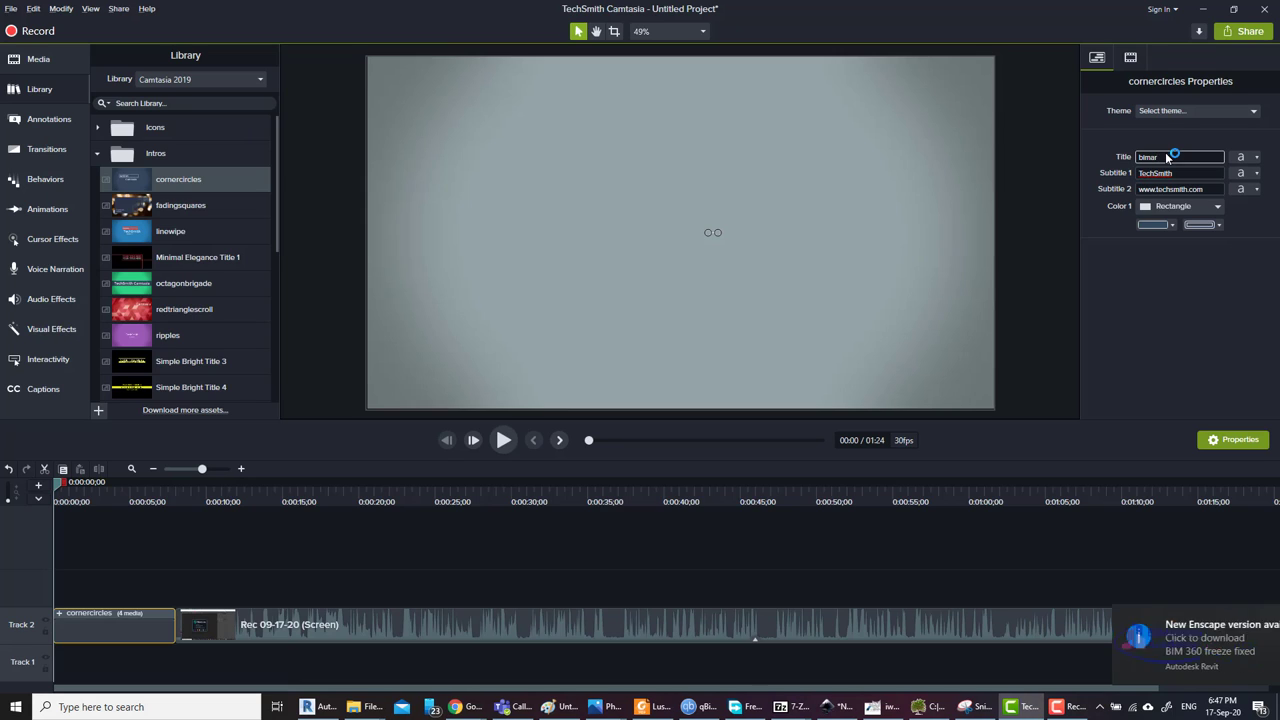
type("abia")
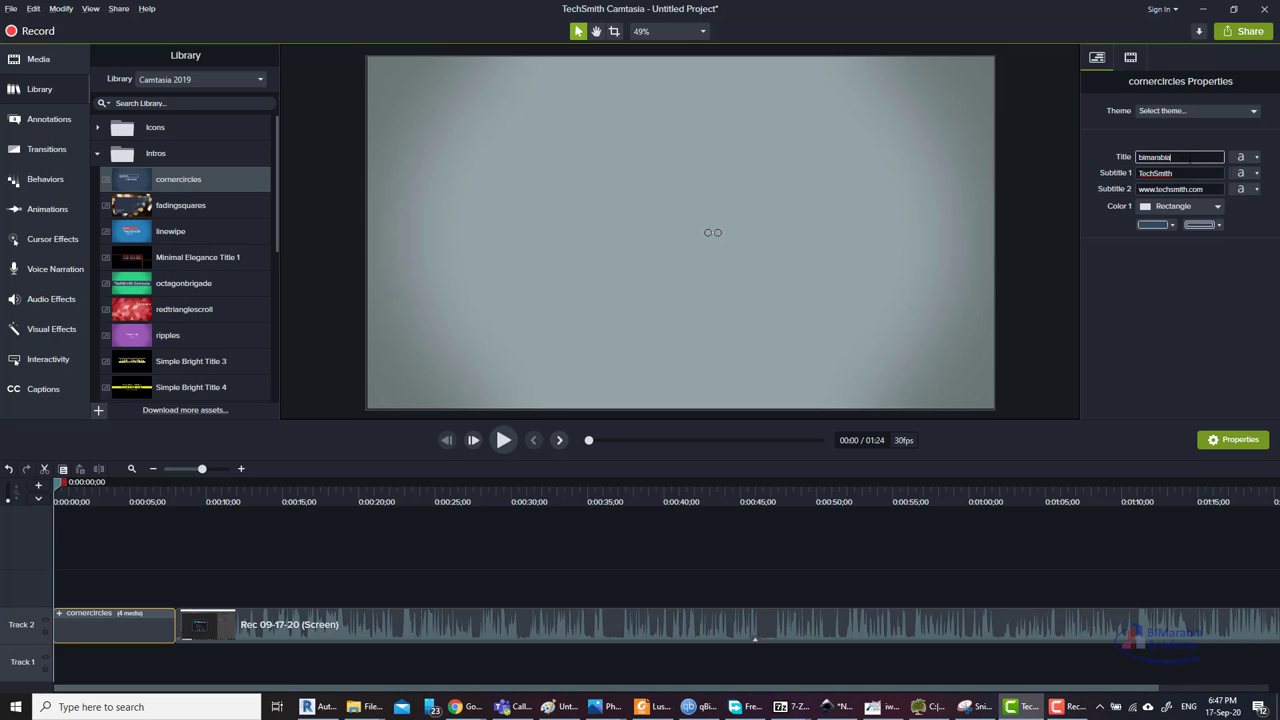
double_click(1181, 168)
type("om")
type("m")
type("selim")
Step: Play the edited intro in the preview, then return to the Media bin
left_click(498, 443)
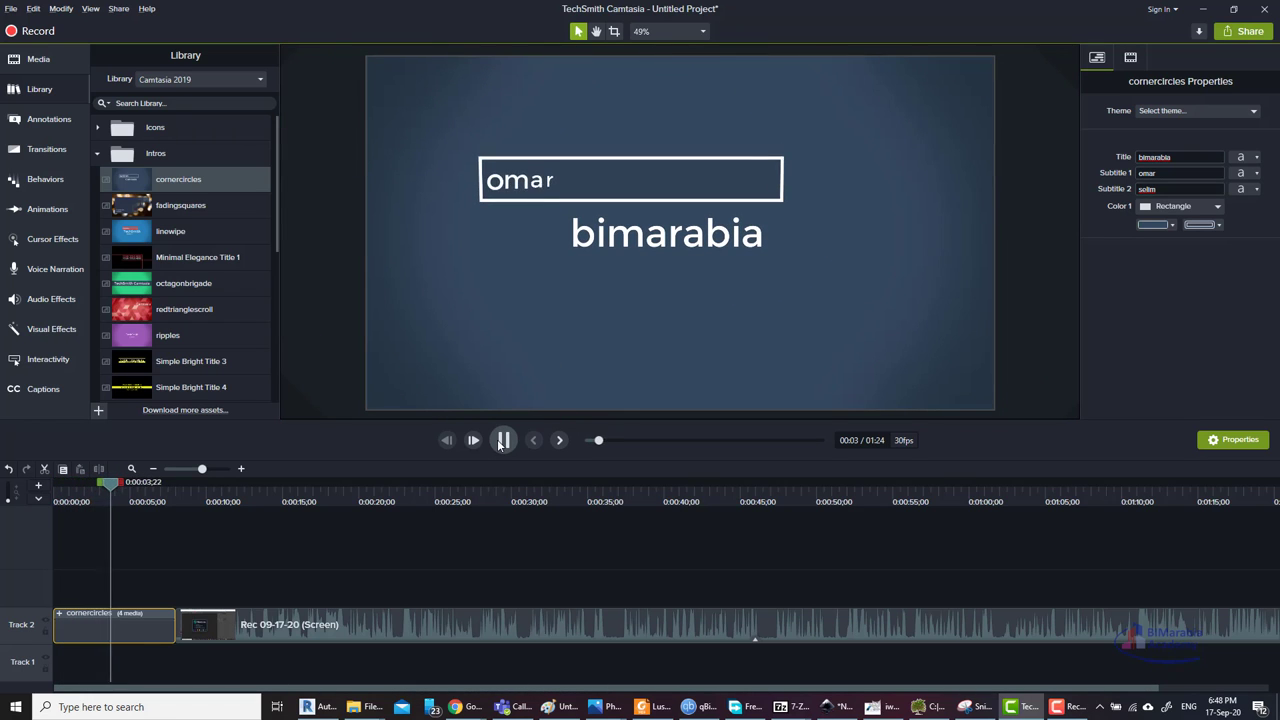
left_click(498, 443)
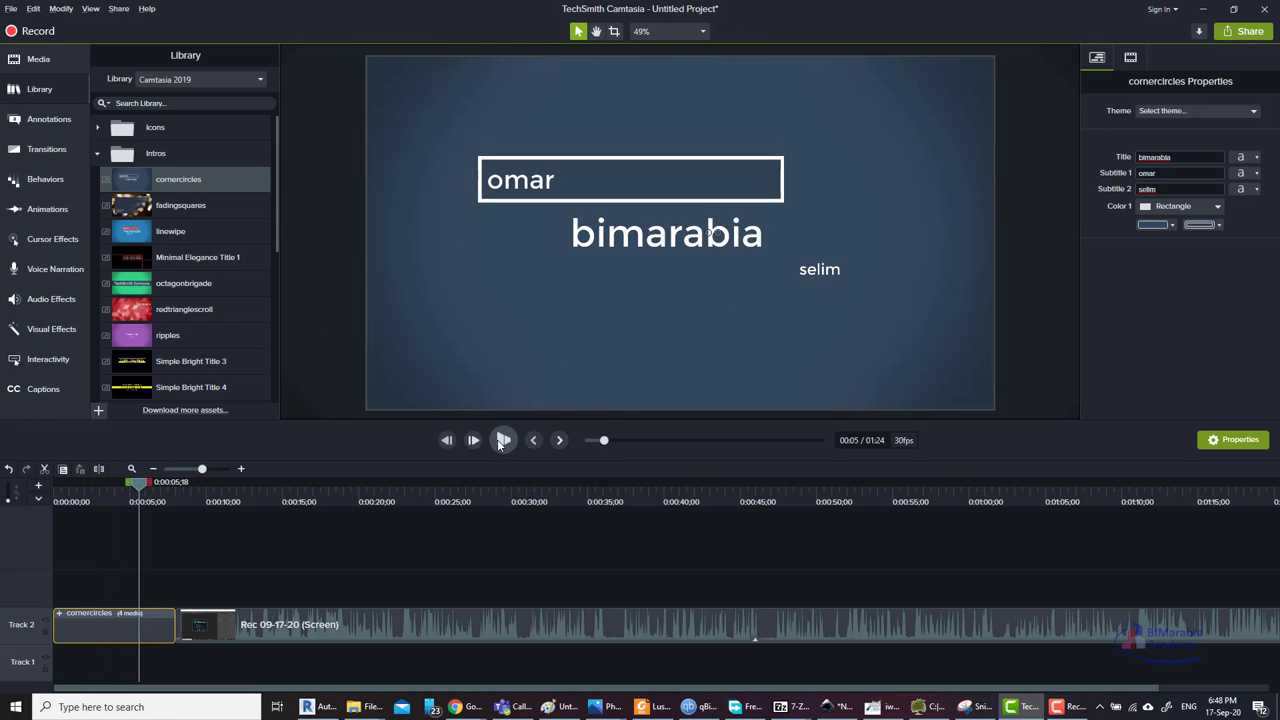
left_click(38, 60)
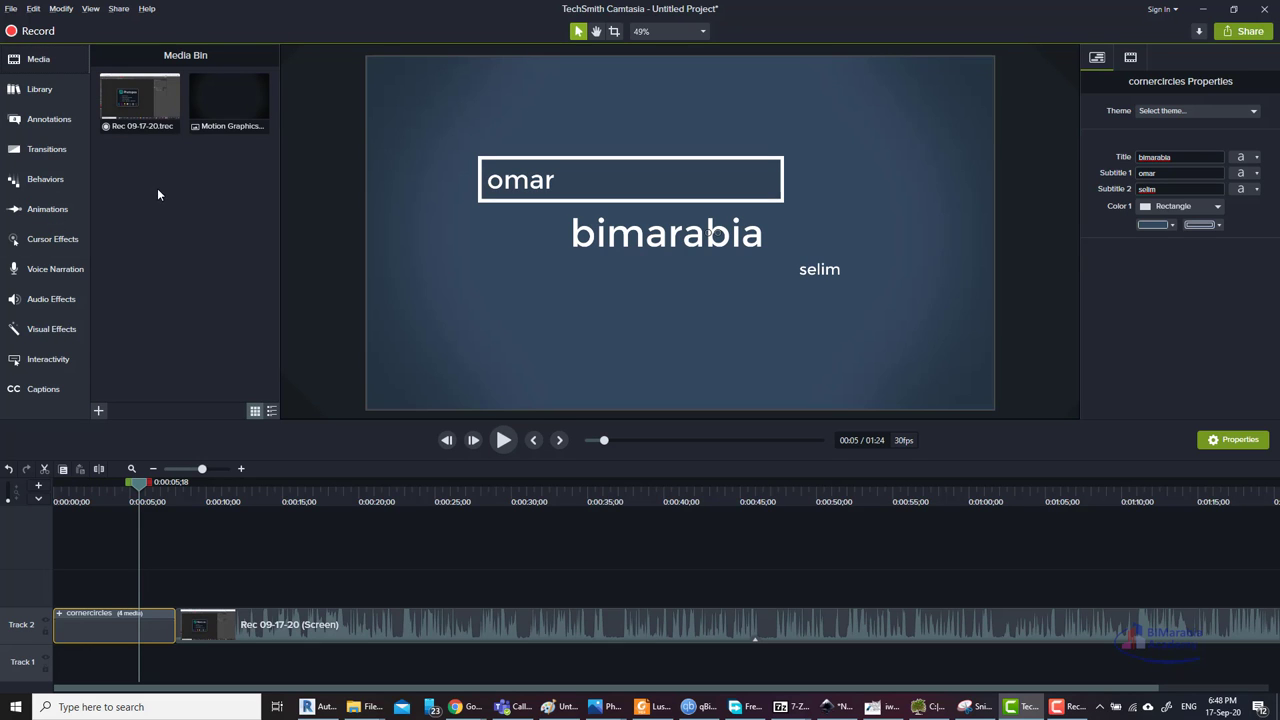
Step: Start an Import Media from the bin, cancel it, and rewind to the intro's start
right_click(158, 192)
left_click(215, 198)
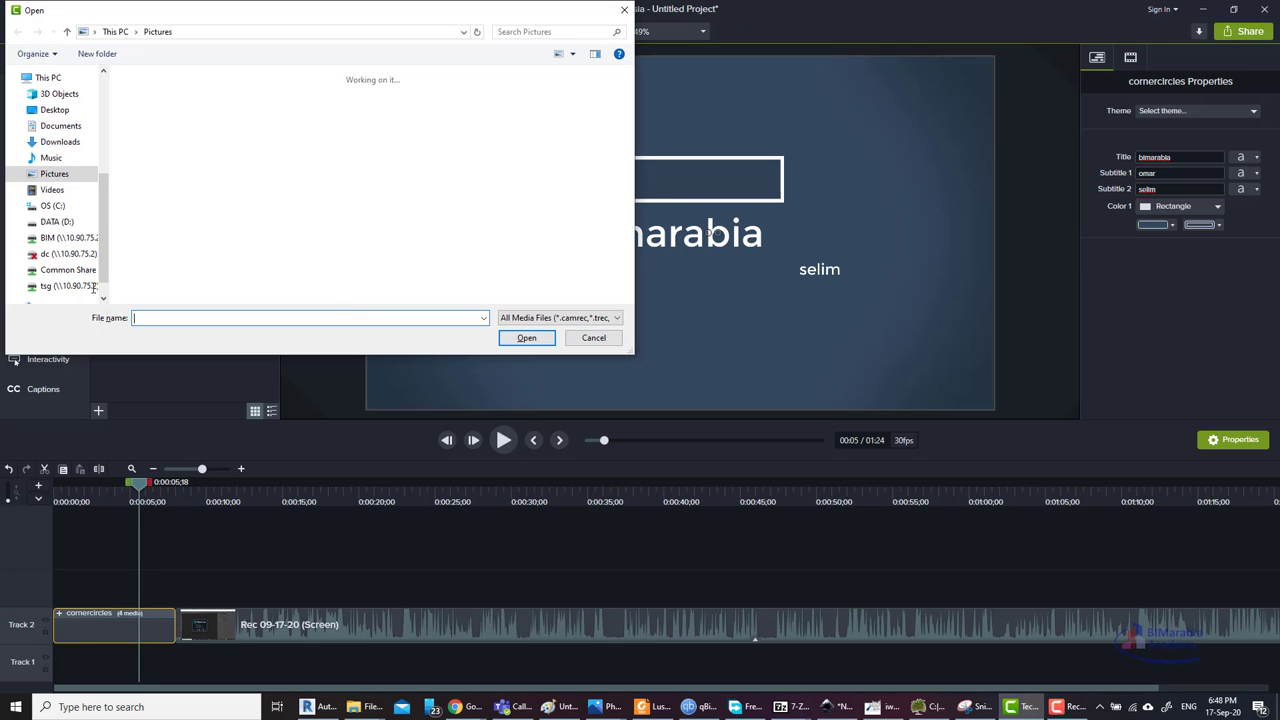
left_click(596, 339)
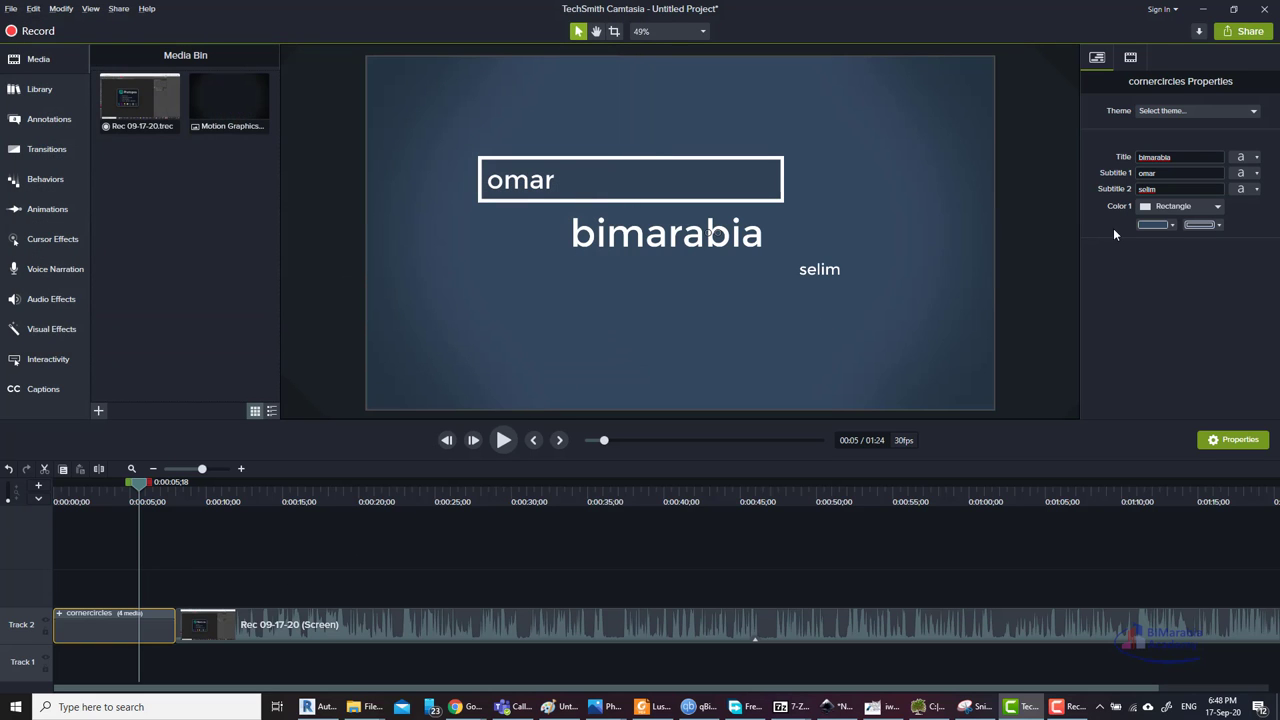
mouse_move(140, 484)
left_mouse_down()
mouse_move(60, 484)
mouse_move(106, 489)
mouse_move(71, 484)
left_mouse_up()
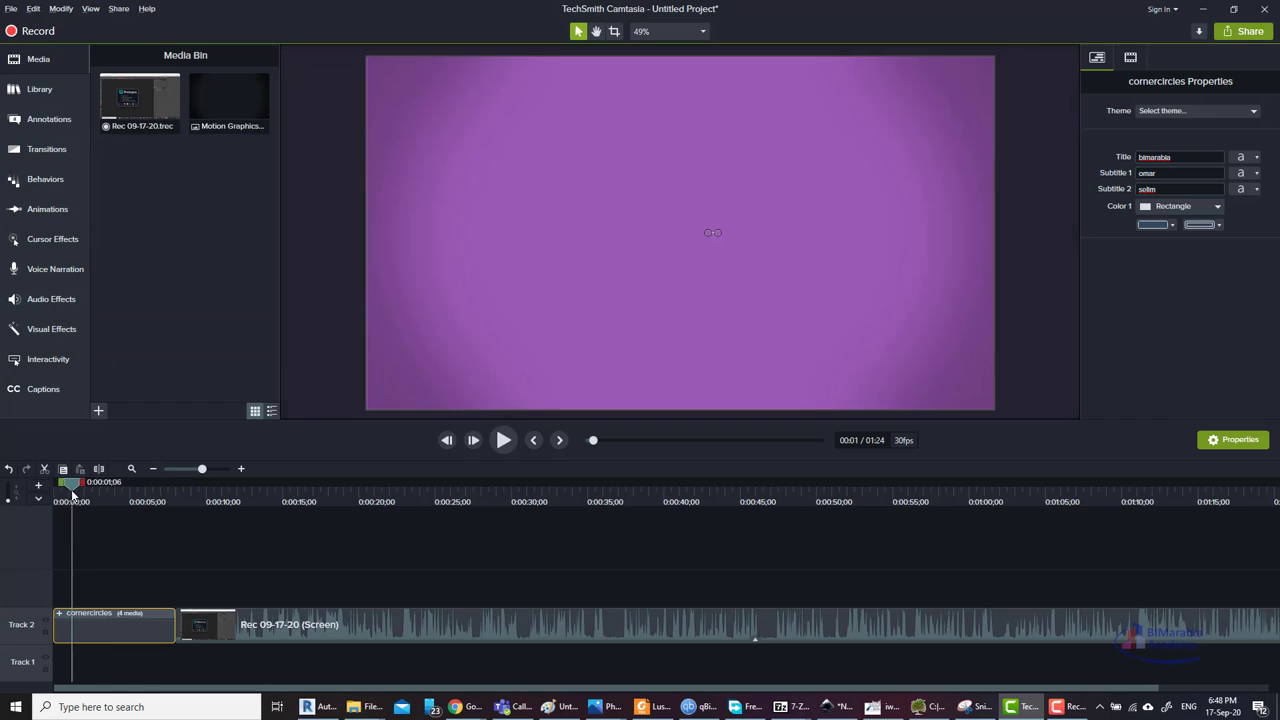
left_click(57, 614)
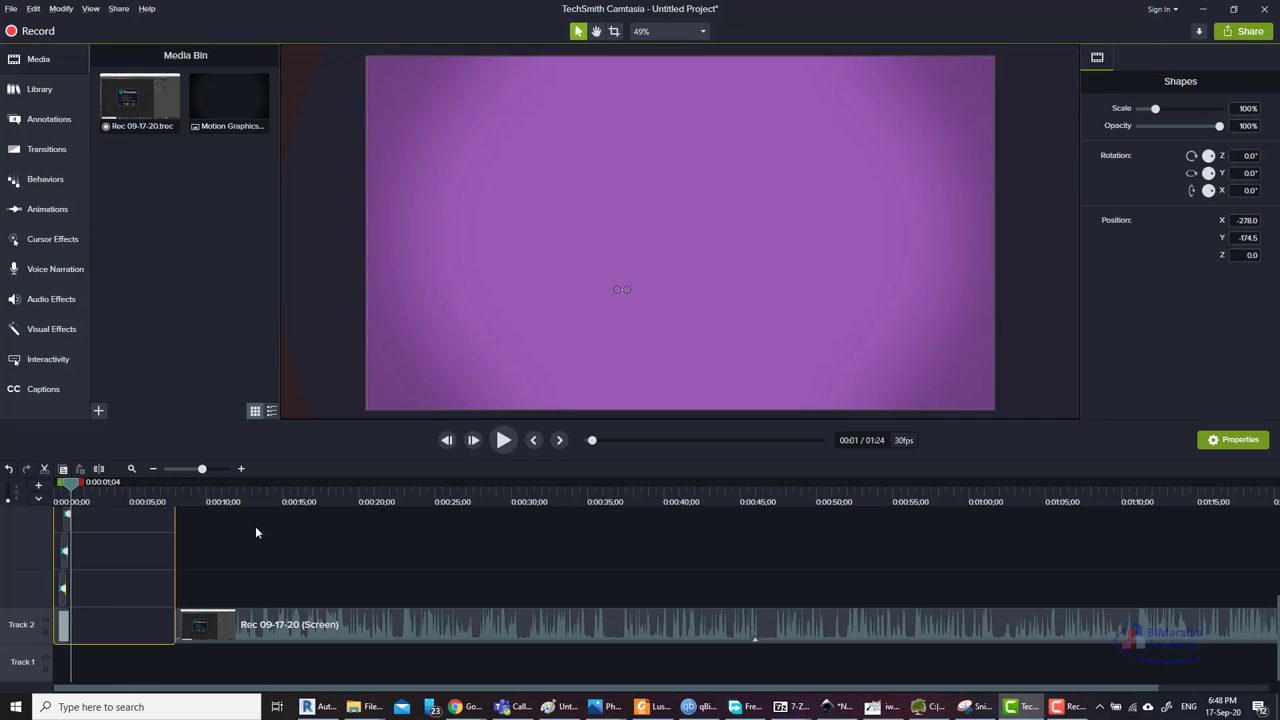
left_click(160, 552)
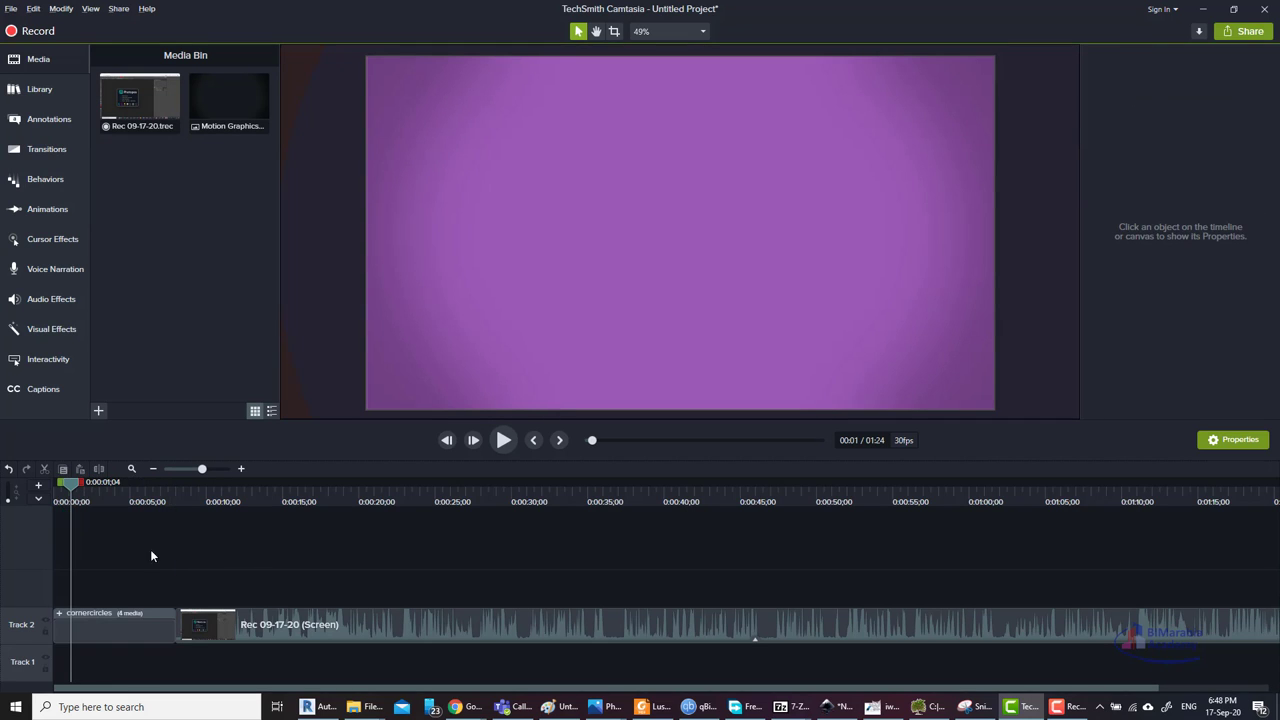
left_click(112, 627)
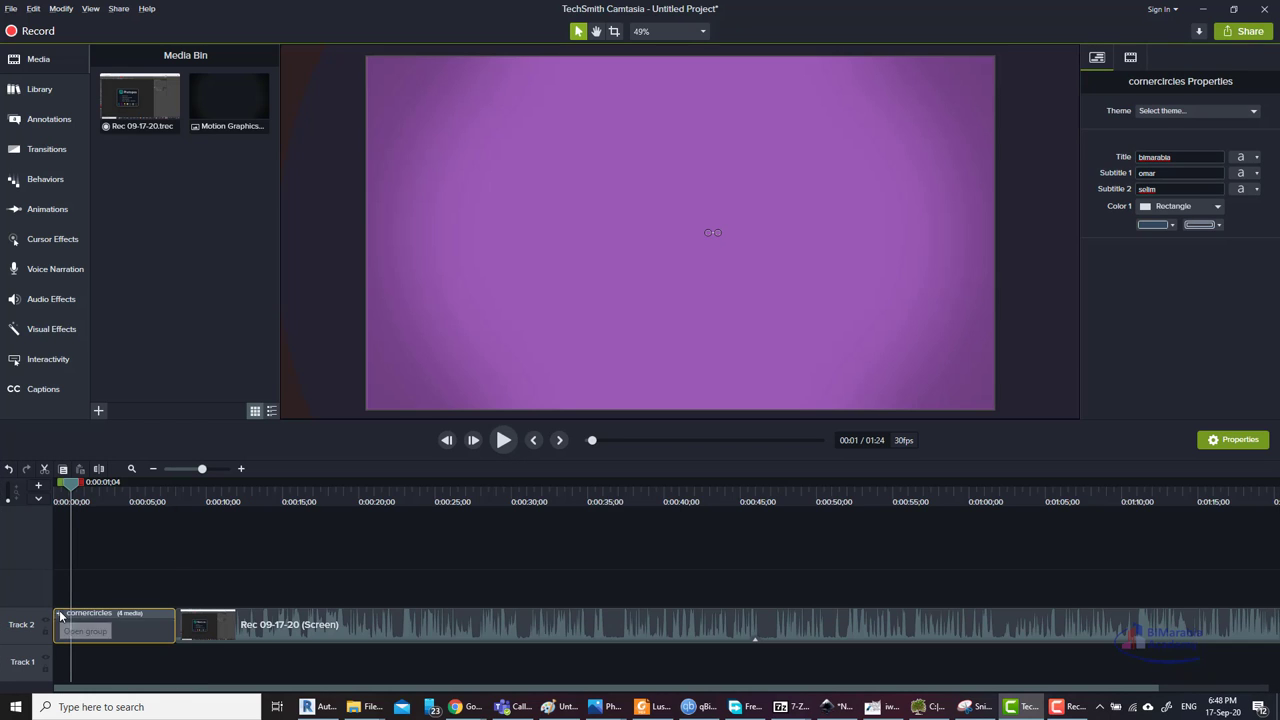
left_click(59, 614)
left_click(132, 594)
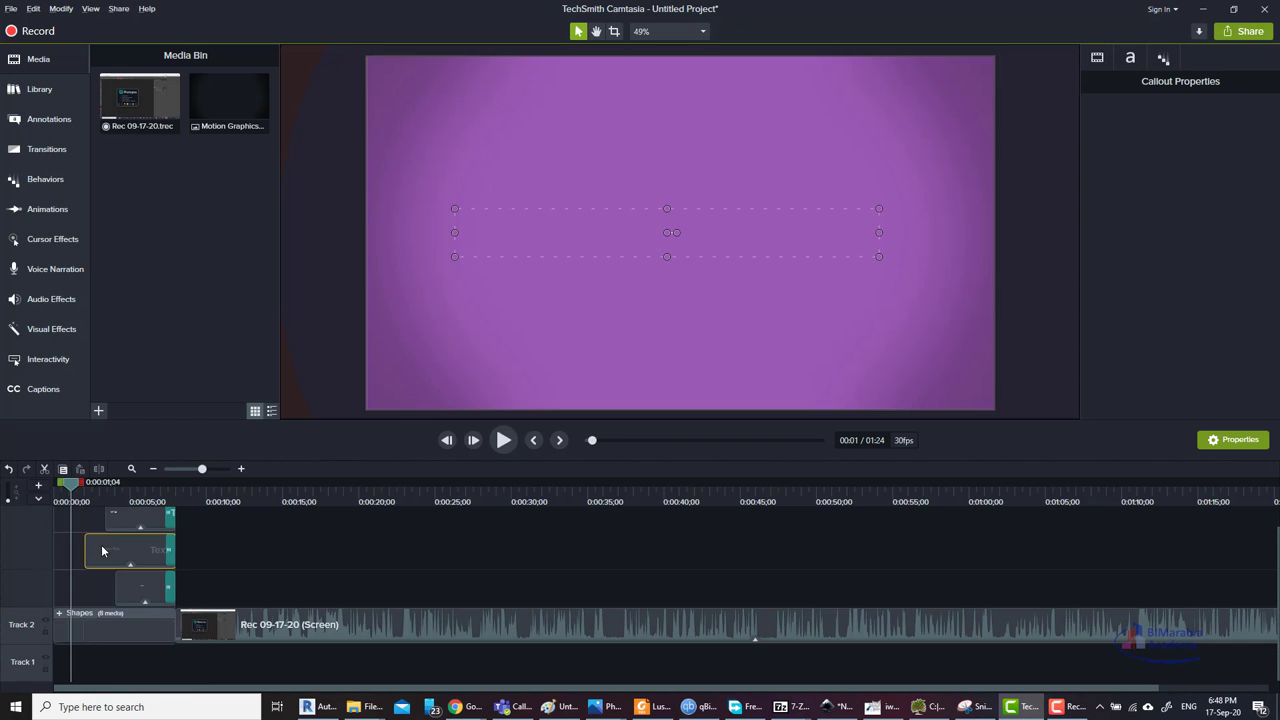
mouse_move(101, 544)
left_mouse_down()
mouse_move(70, 551)
mouse_move(101, 564)
mouse_move(56, 591)
left_mouse_up()
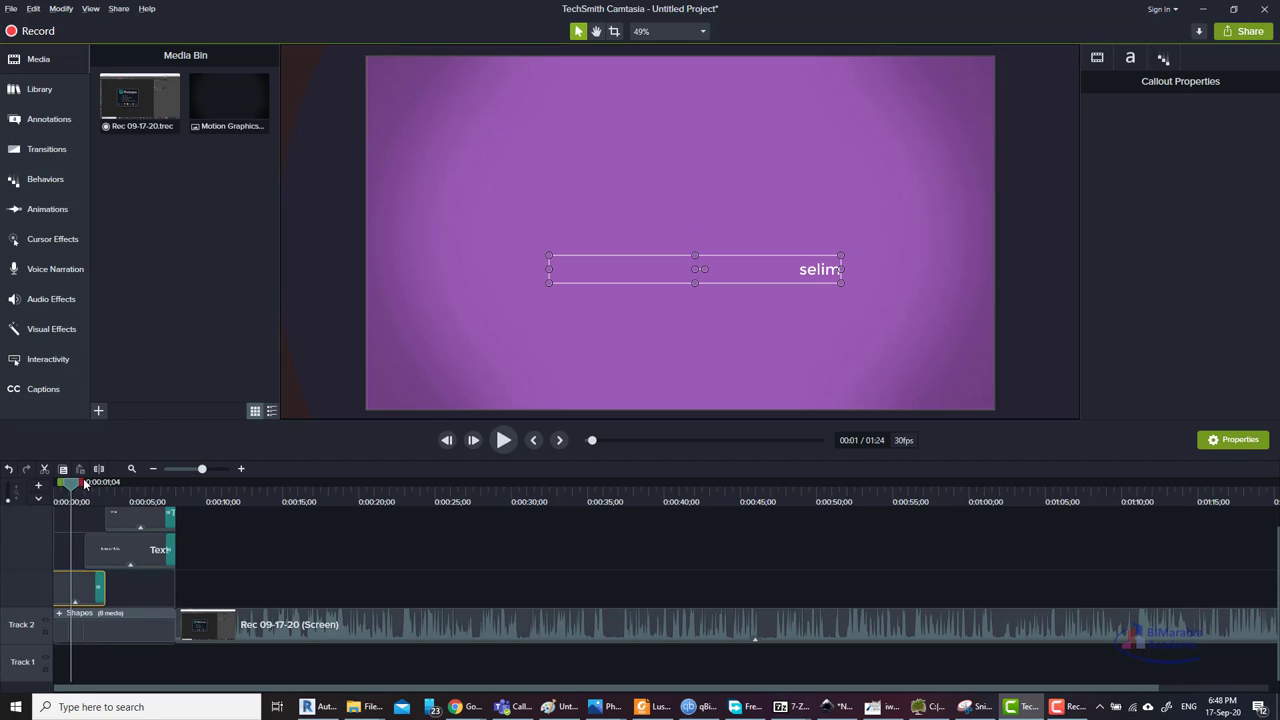
left_click_drag(63, 488, 48, 497)
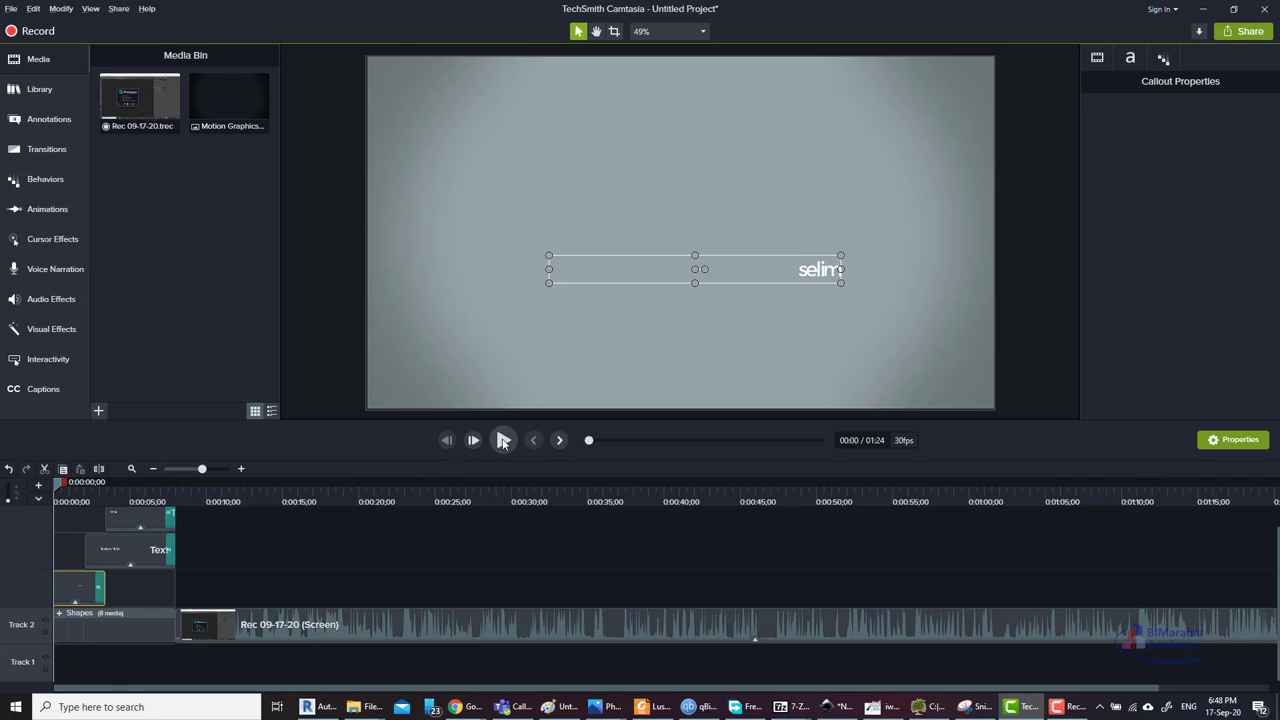
left_click(503, 441)
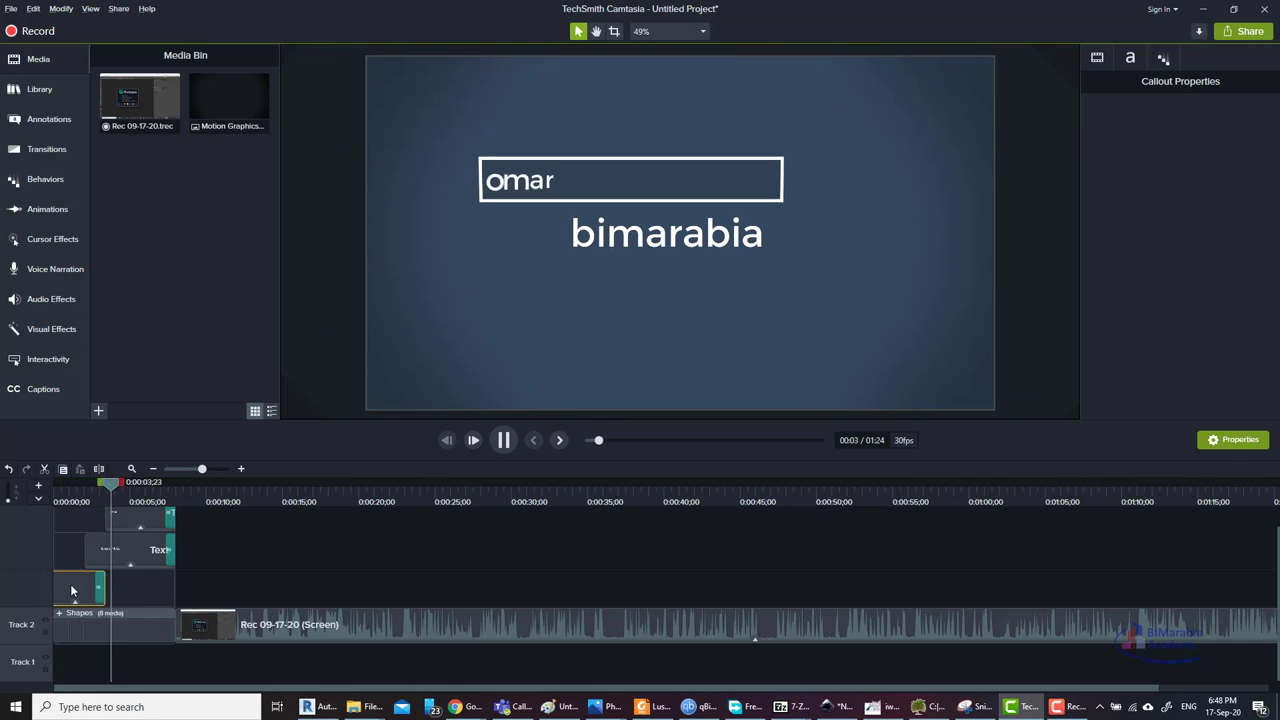
left_click_drag(70, 584, 145, 591)
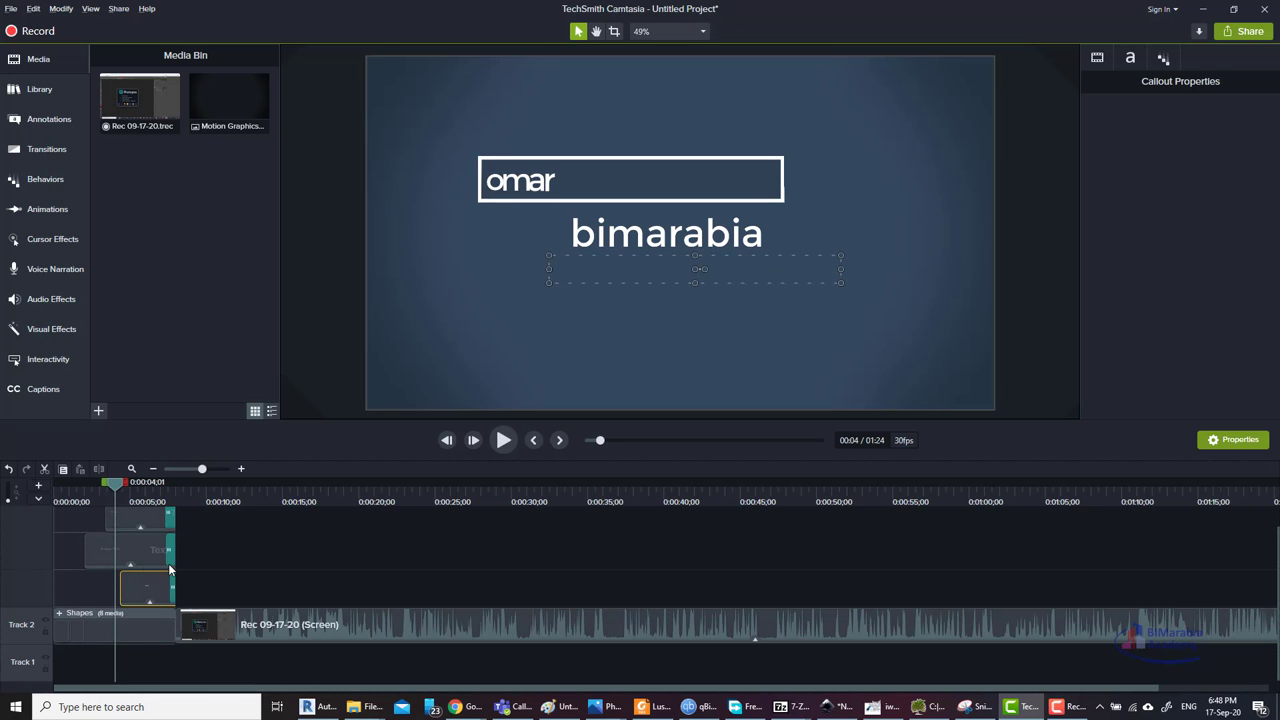
left_click(255, 557)
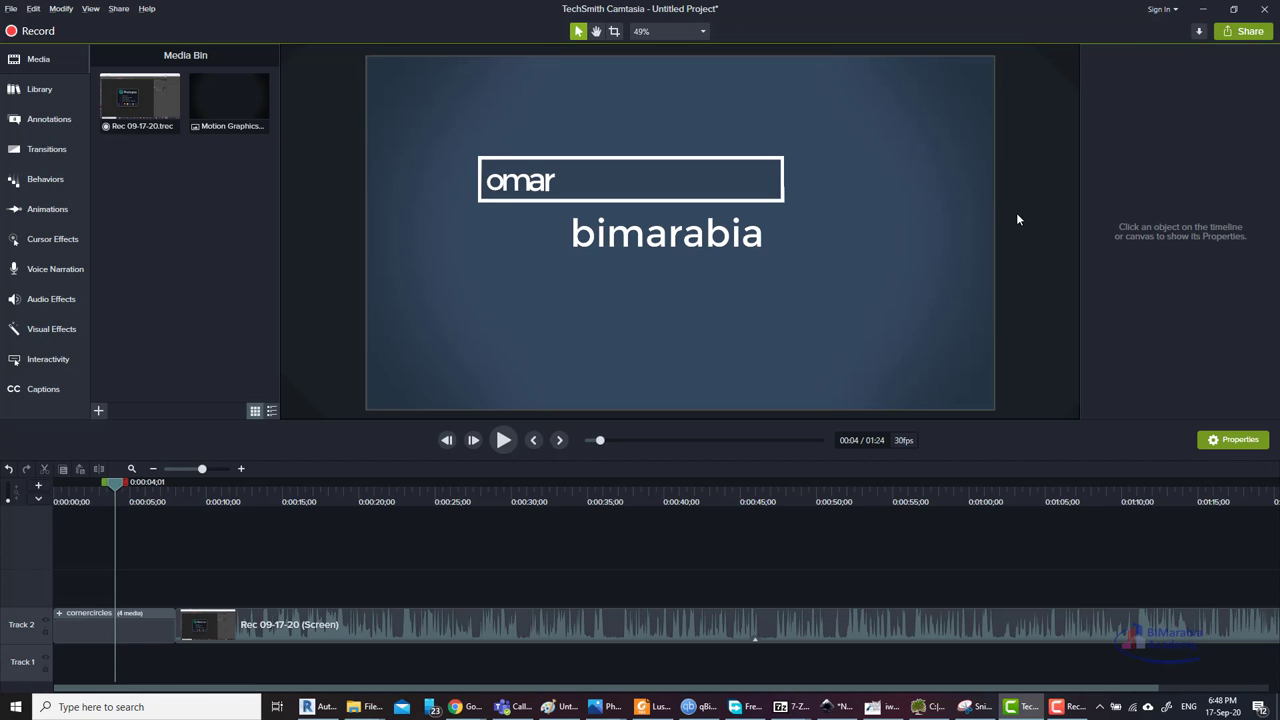
Step: Add a Fade transition at the screen recording's start and play it to check
left_click(45, 149)
left_click_drag(185, 137, 183, 624)
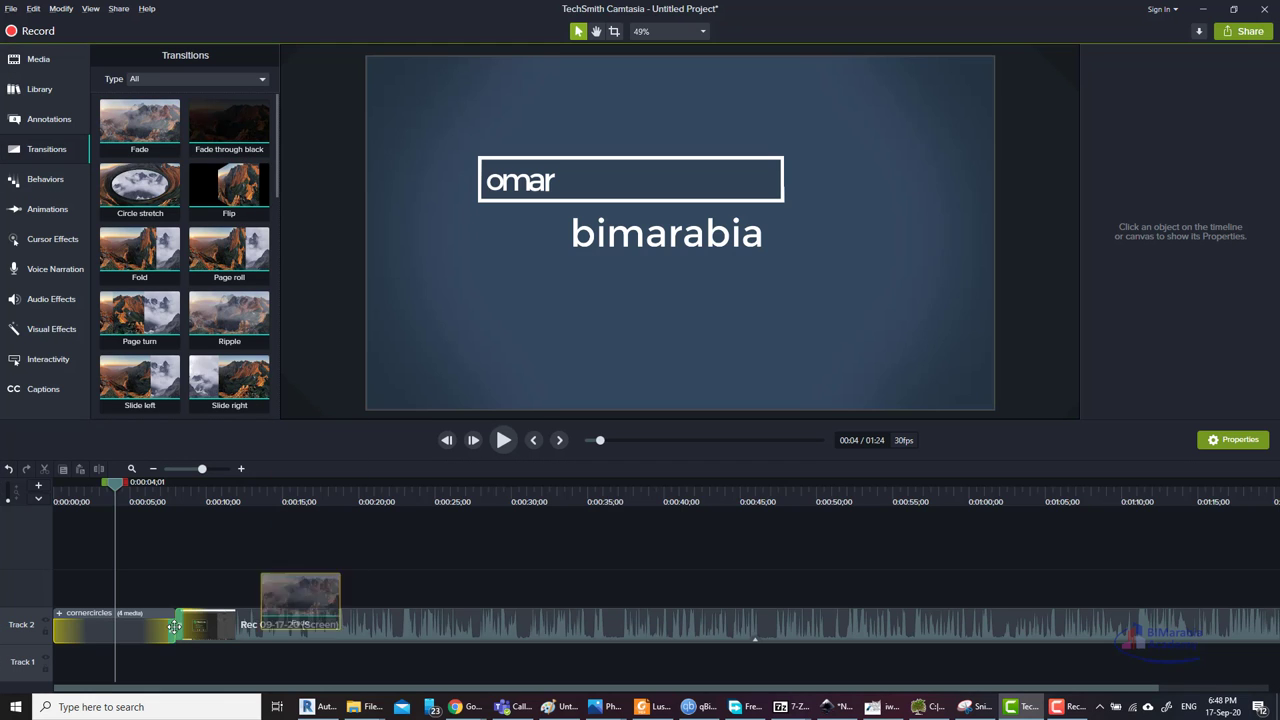
left_click_drag(118, 483, 168, 487)
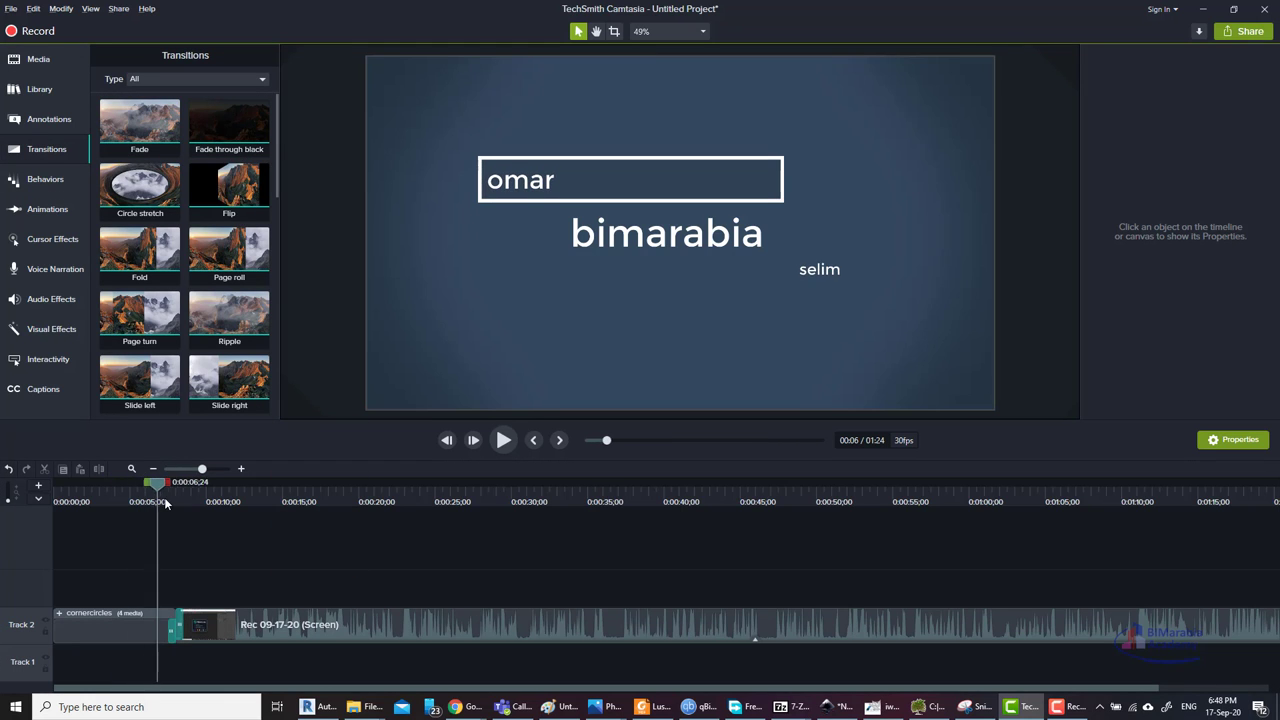
left_click(506, 440)
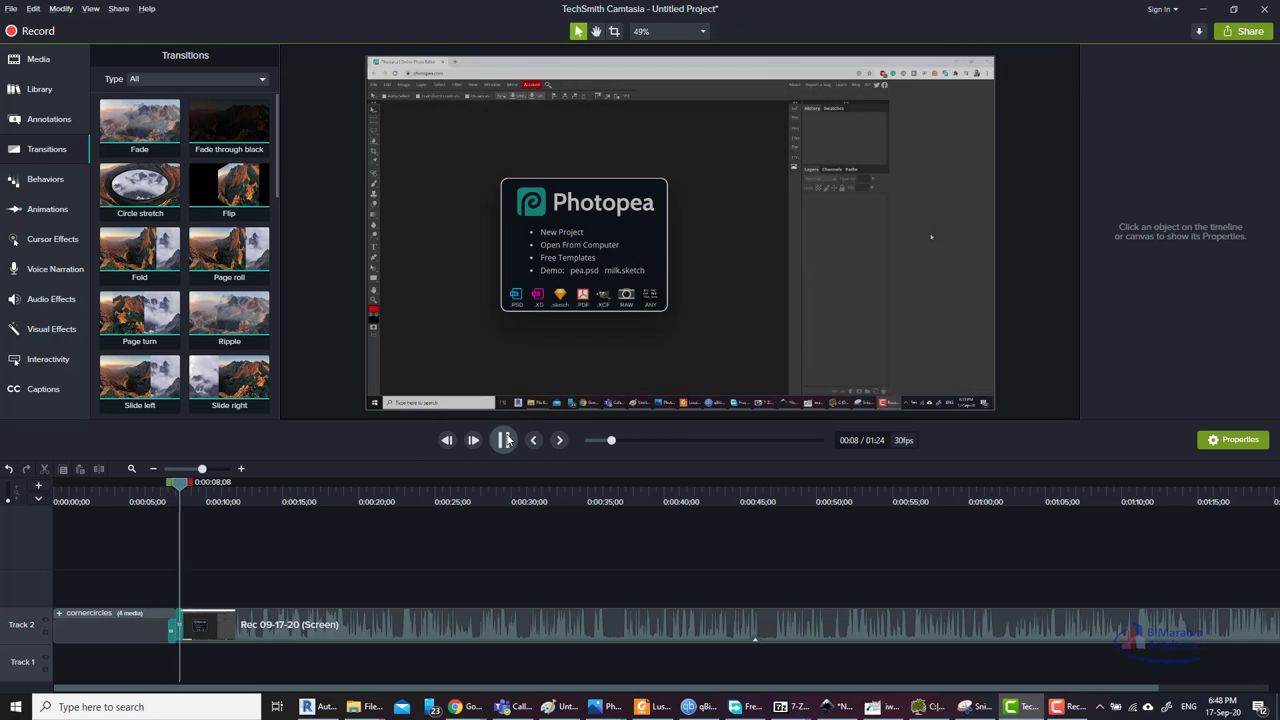
left_click(506, 440)
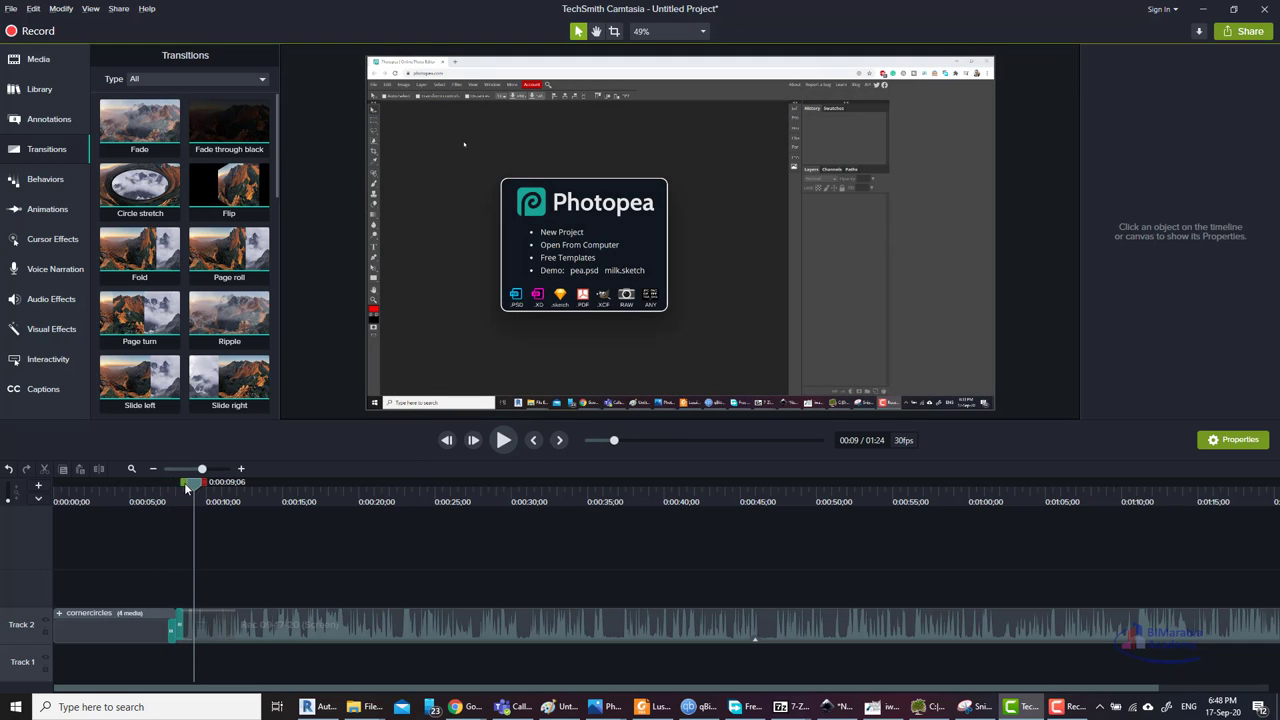
left_click_drag(196, 481, 168, 483)
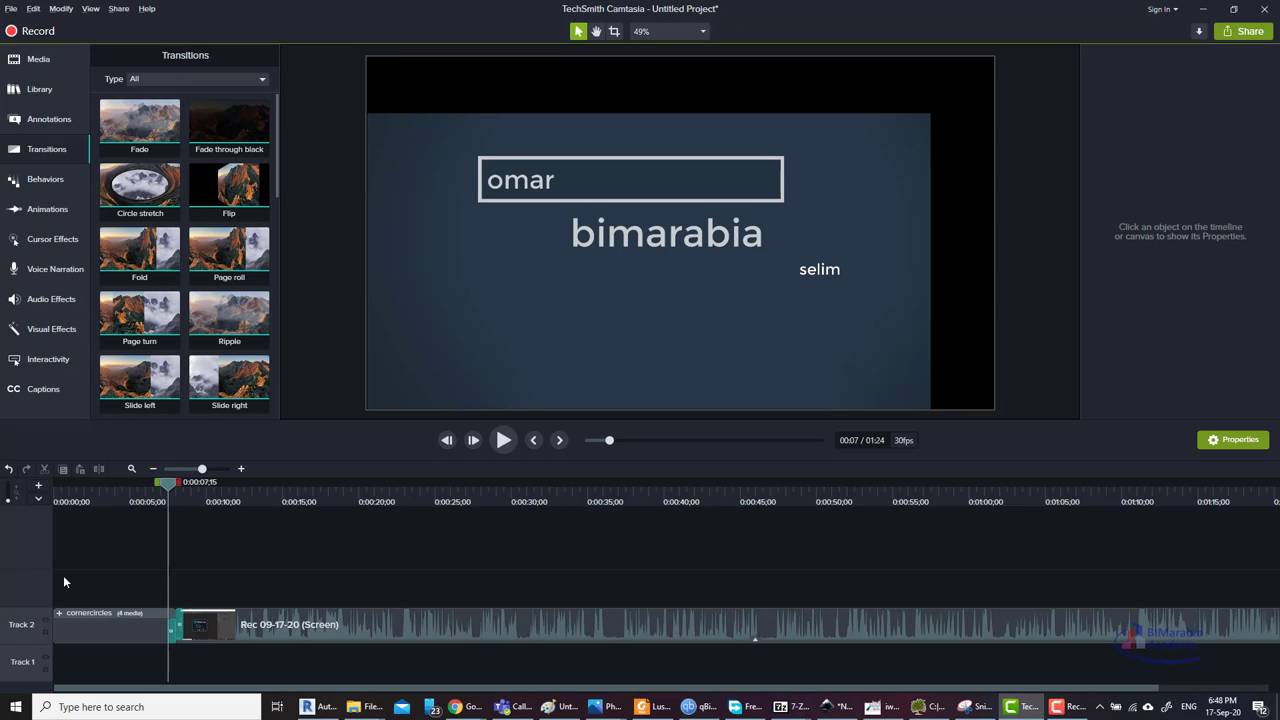
Step: Delete the cornercircles intro from the timeline, leaving only the recording
left_click_drag(98, 500, 157, 511)
left_click(128, 628)
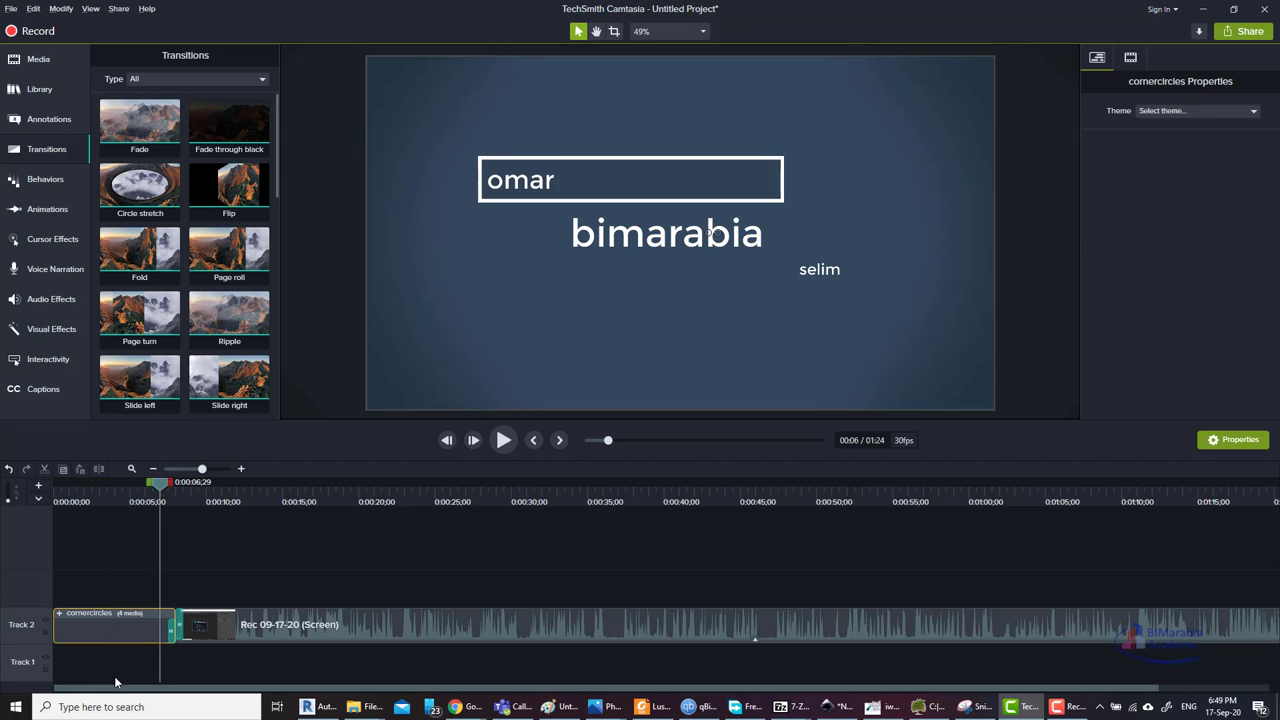
key("Delete")
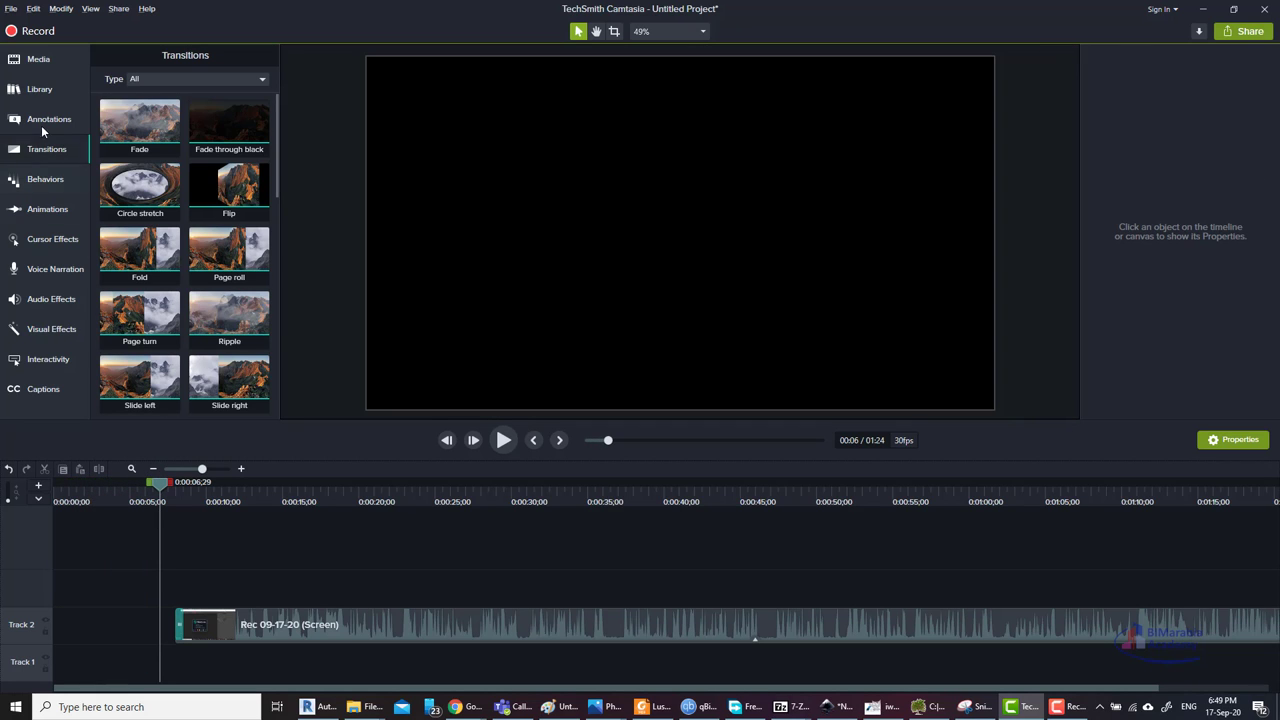
left_click(45, 121)
left_click(42, 90)
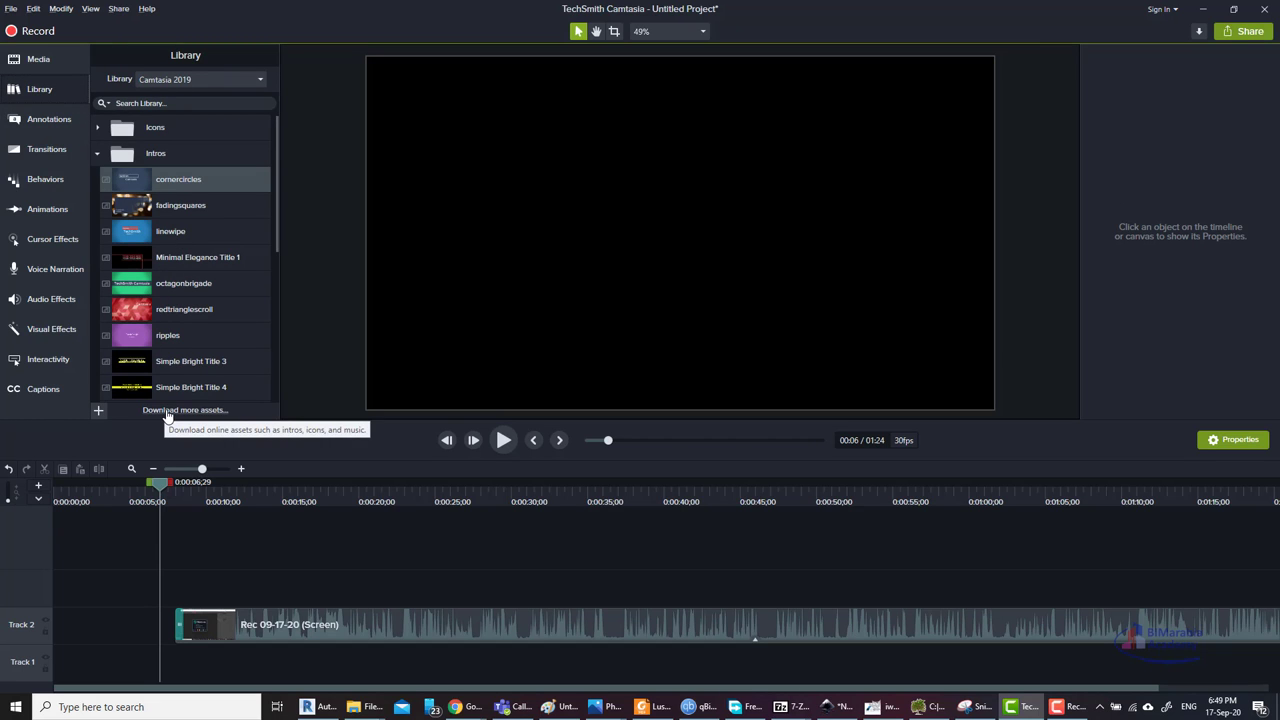
scroll(163, 308, "down", 2)
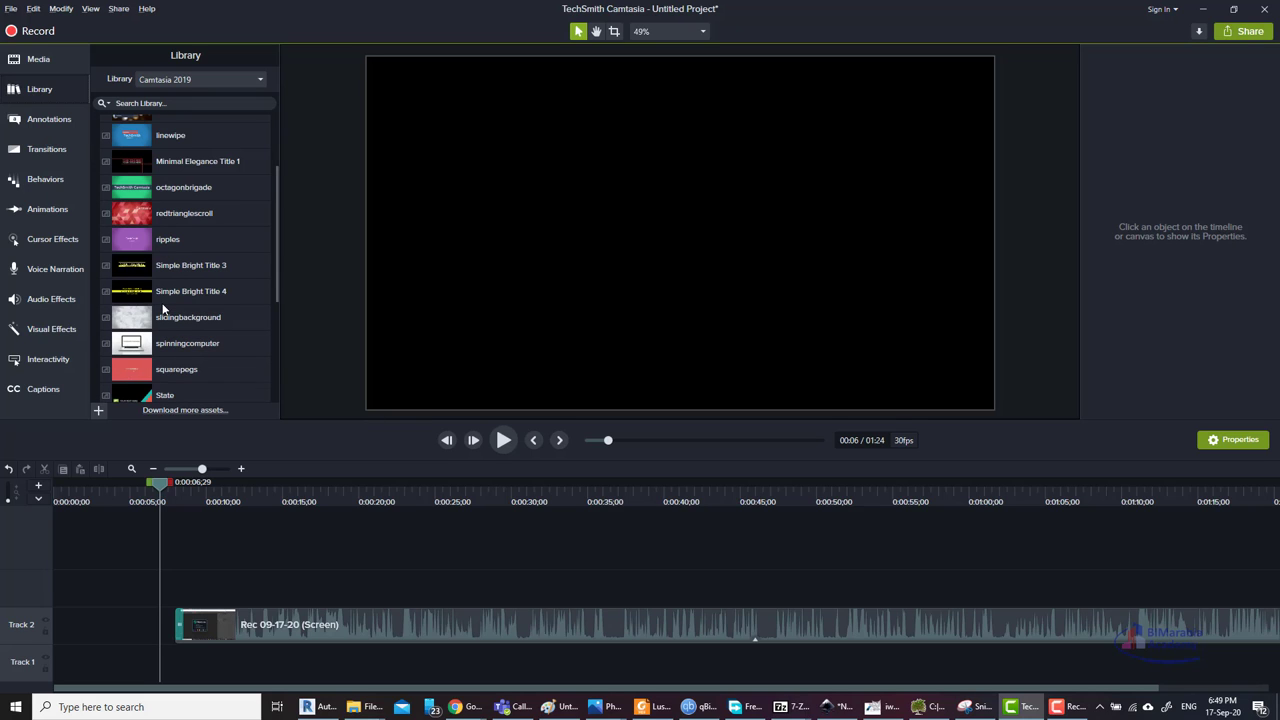
scroll(174, 333, "down", 2)
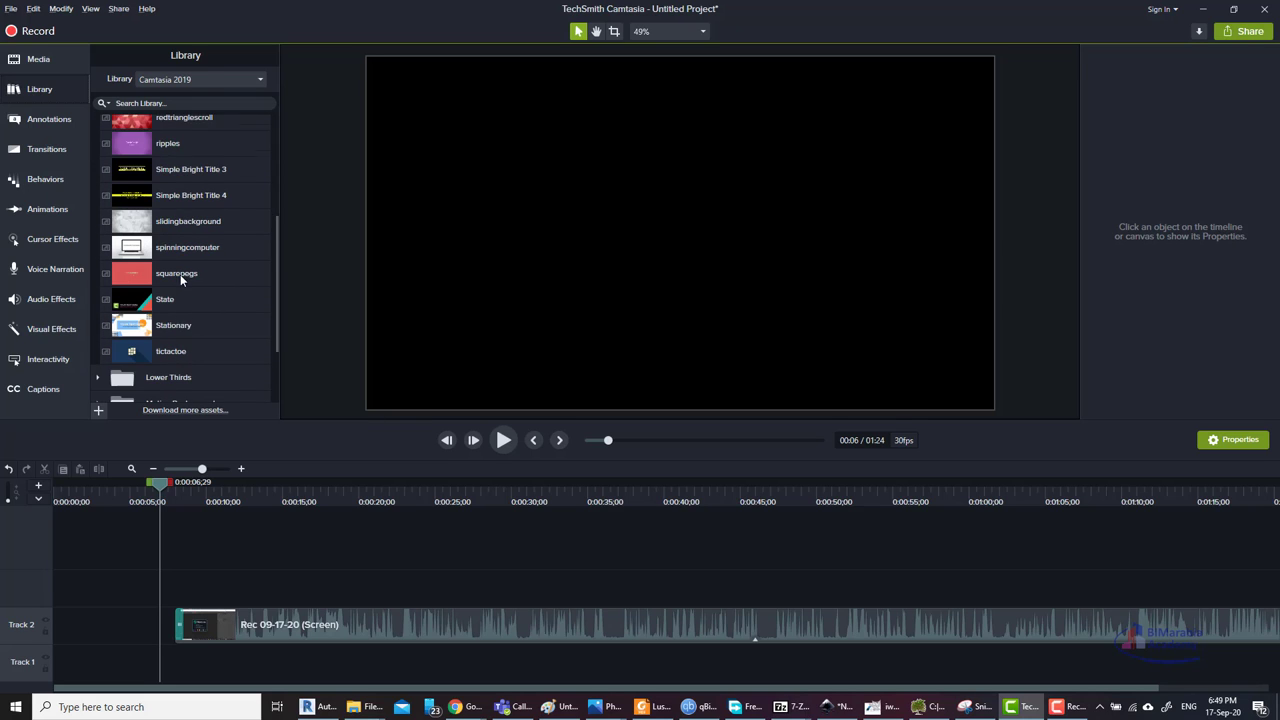
scroll(182, 284, "down", 1)
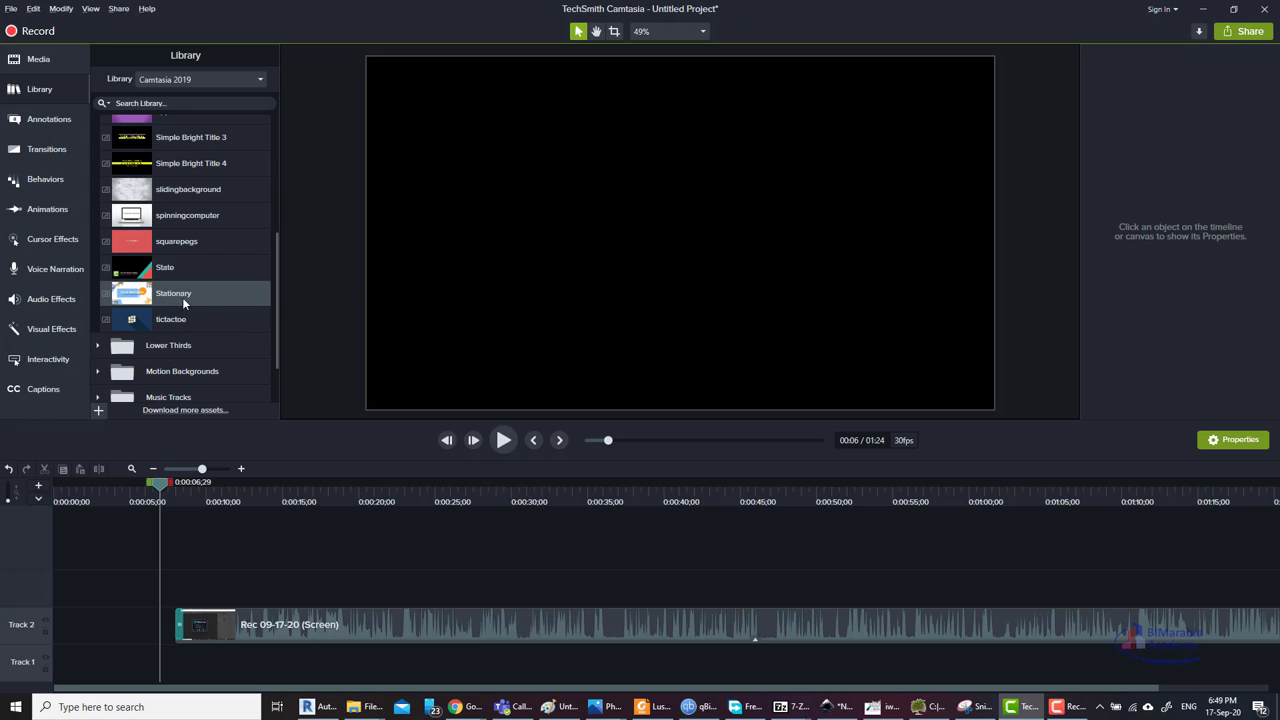
double_click(183, 302)
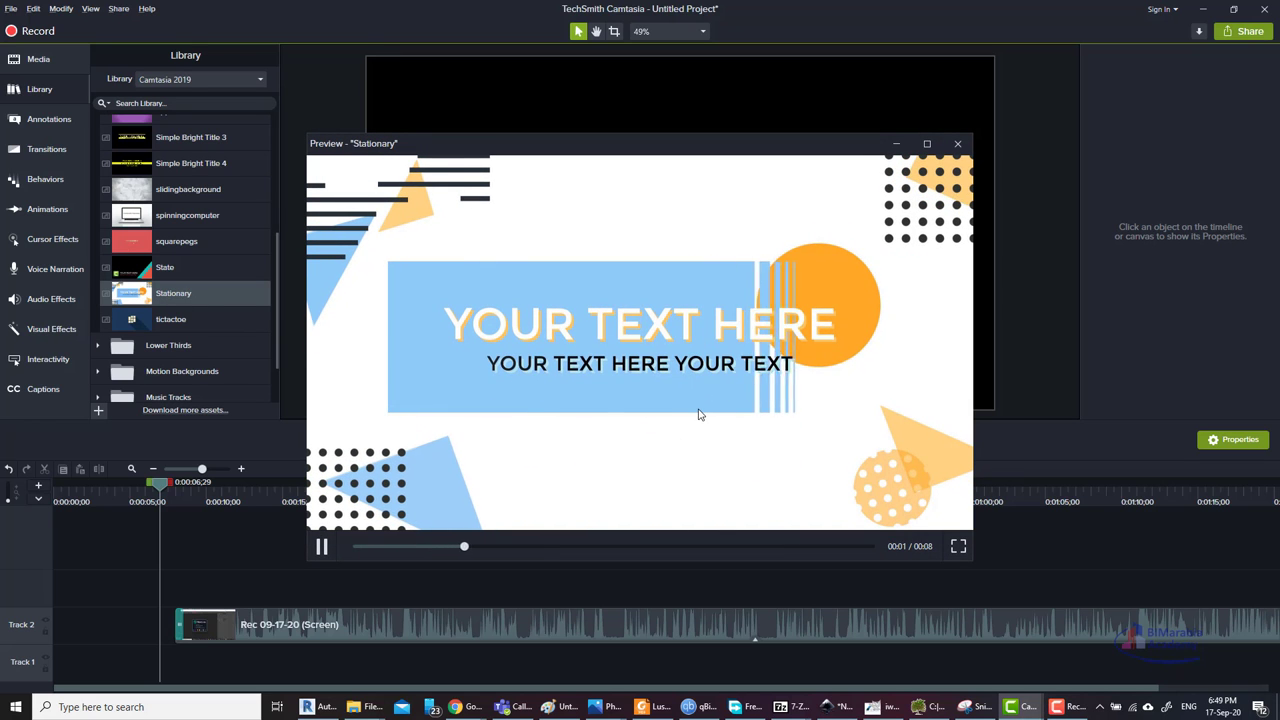
double_click(172, 320)
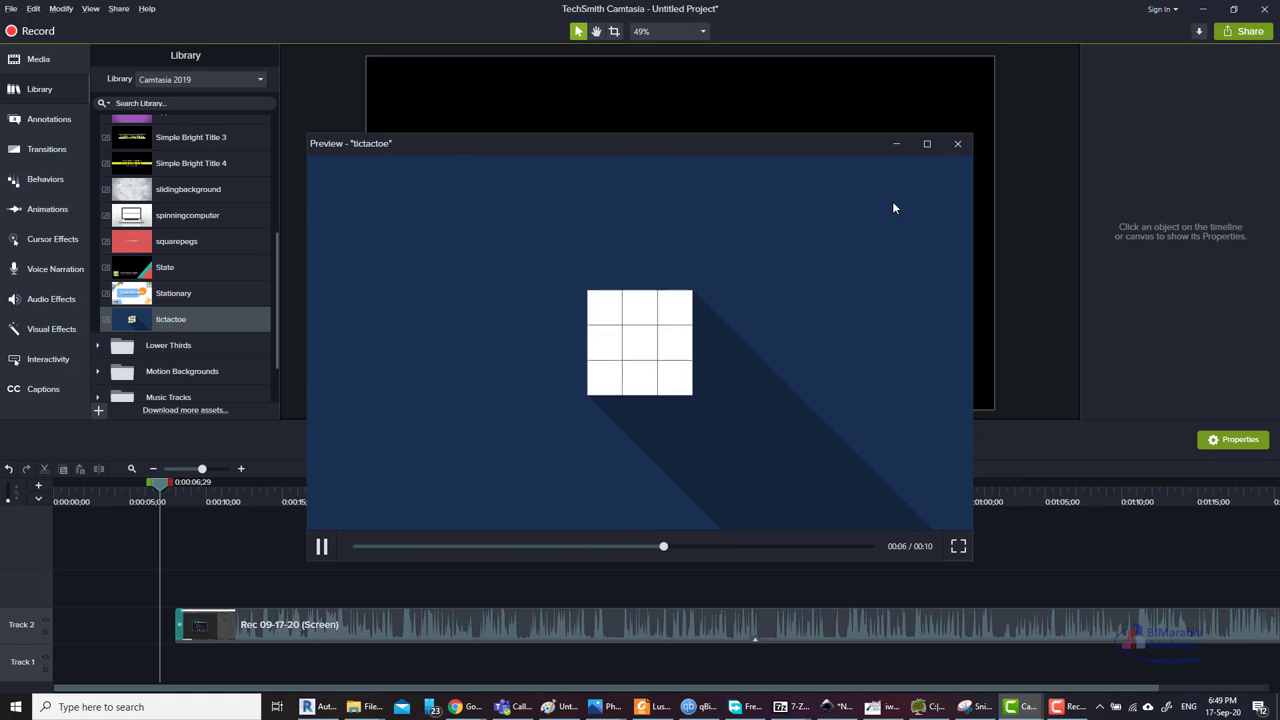
left_click(958, 145)
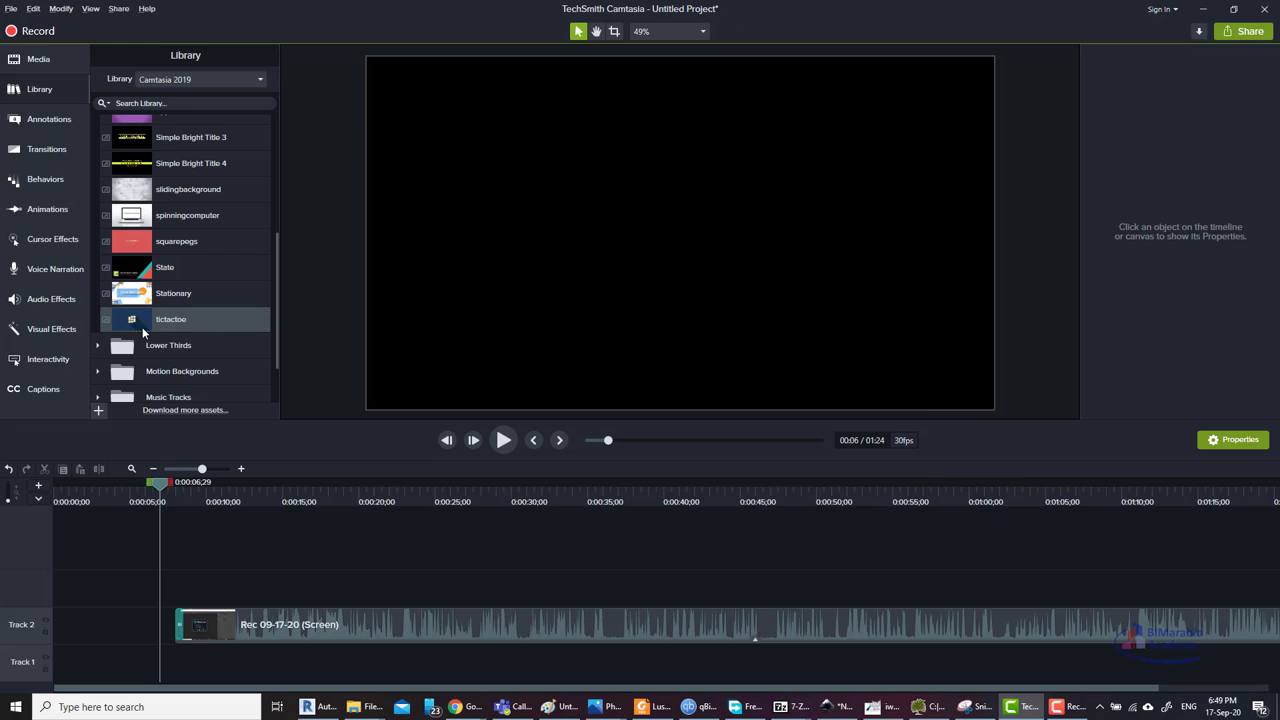
Step: Add the tictactoe intro at the timeline start with the recording right after it
left_click_drag(143, 332, 61, 600)
left_click(354, 625)
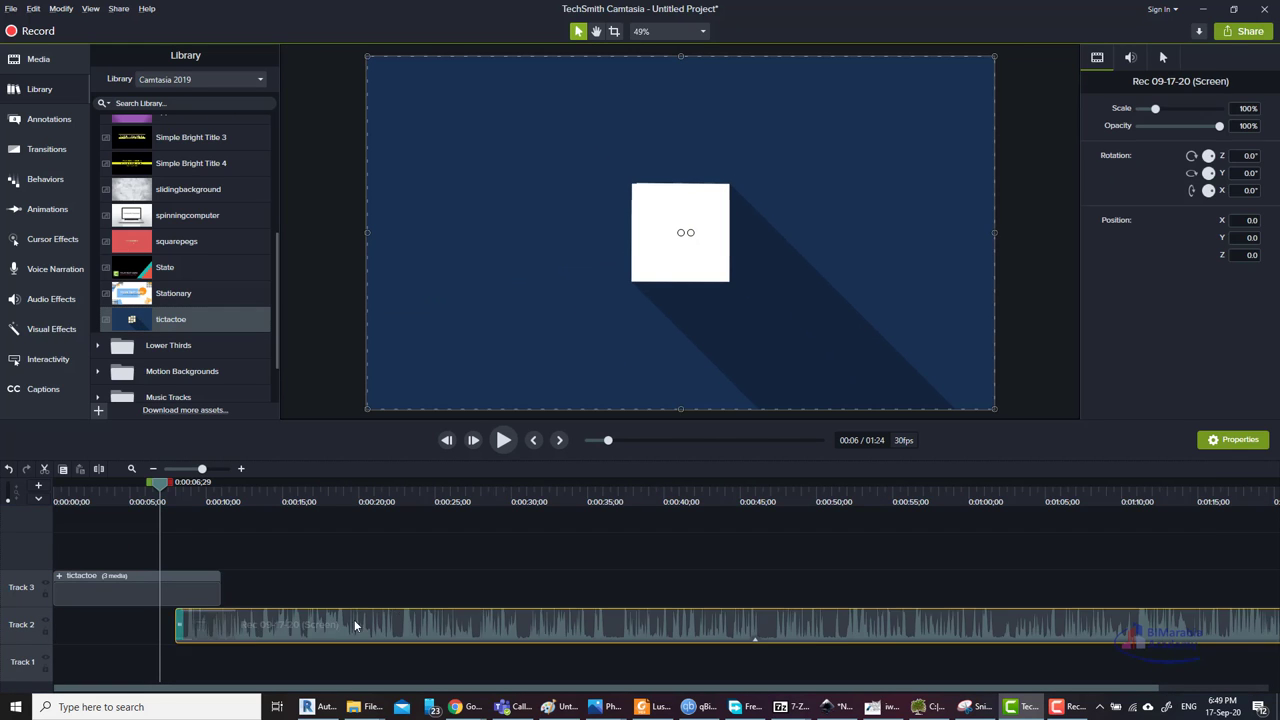
left_click_drag(354, 625, 300, 590)
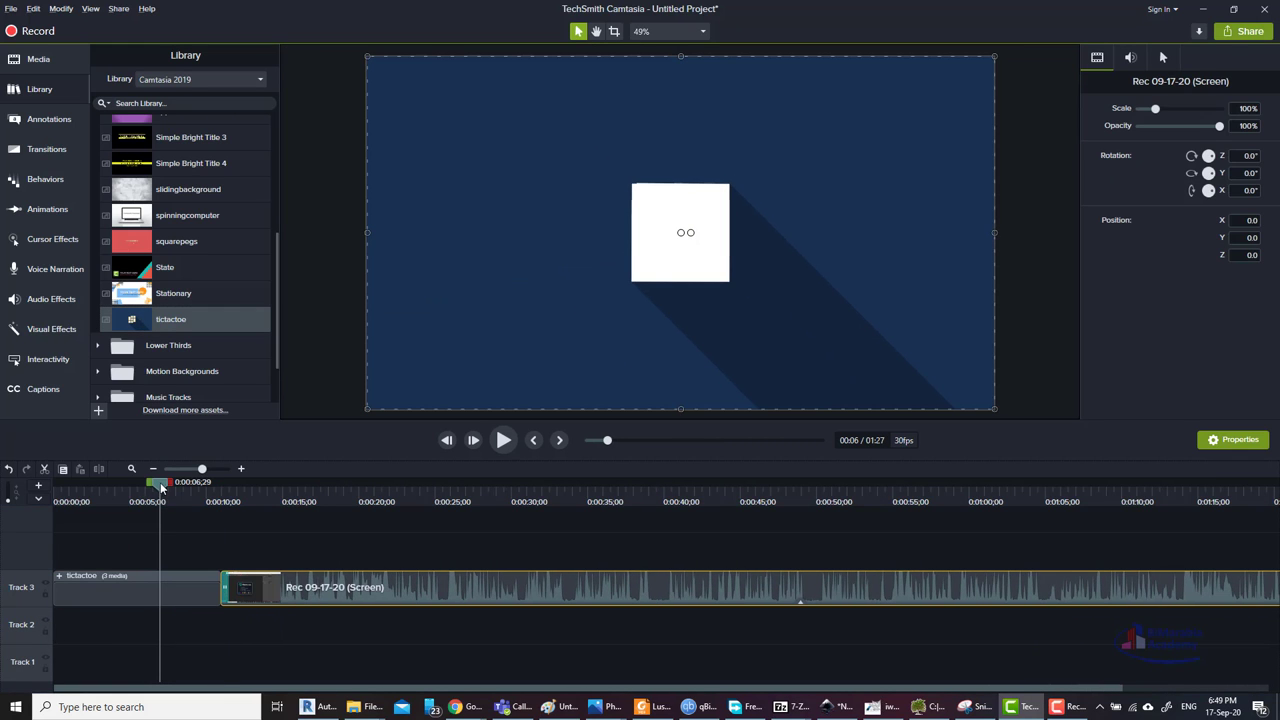
Step: Check the tictactoe intro's Theme list at 0:03 without changing it
left_click_drag(129, 497, 99, 497)
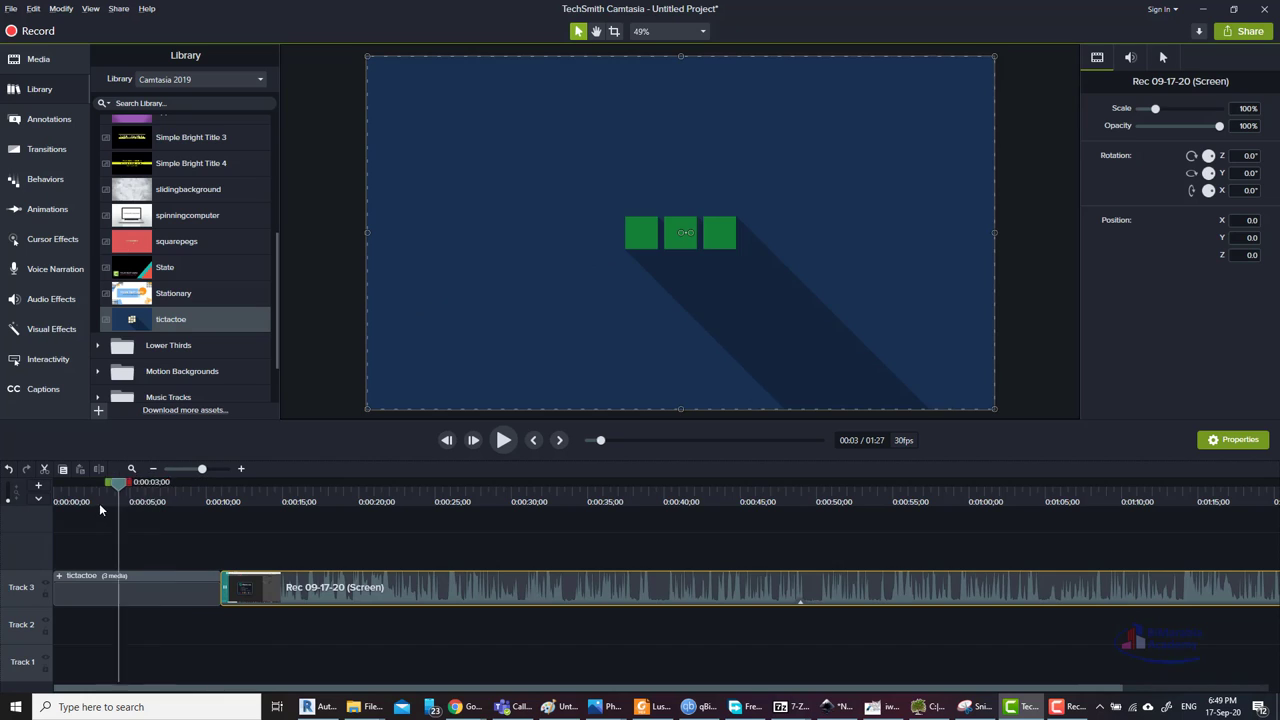
left_click(128, 596)
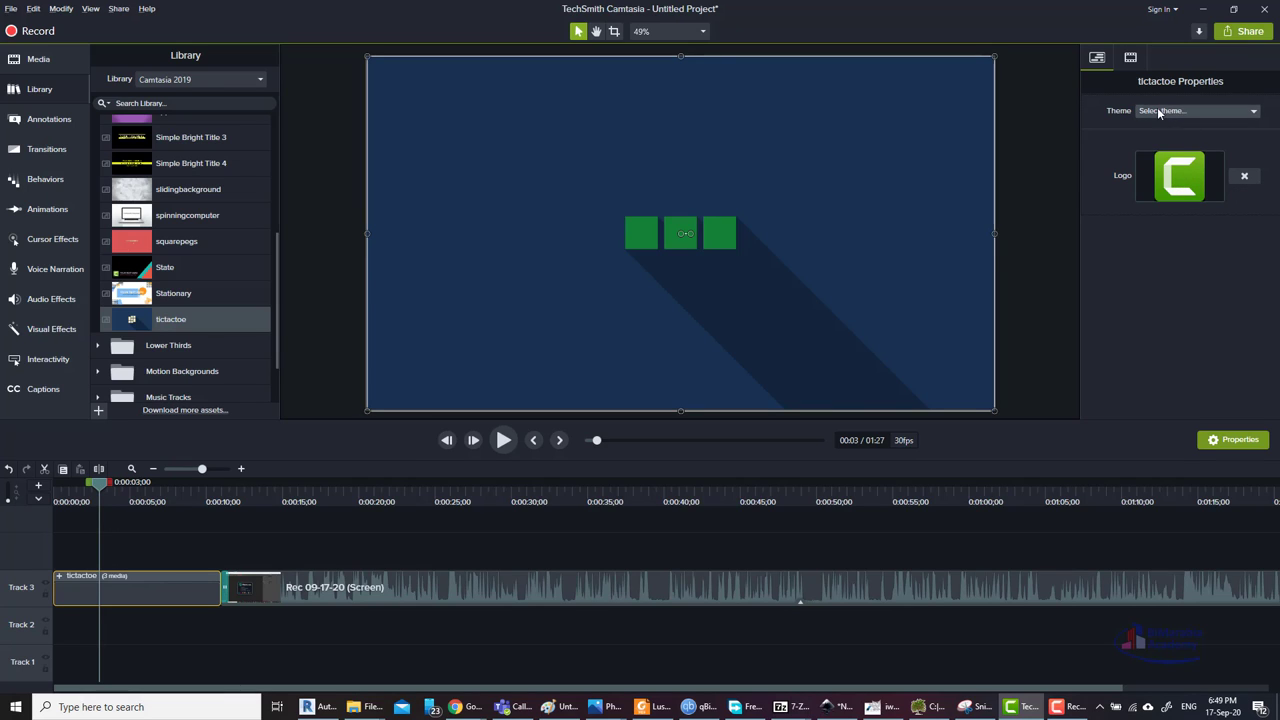
left_click(1185, 111)
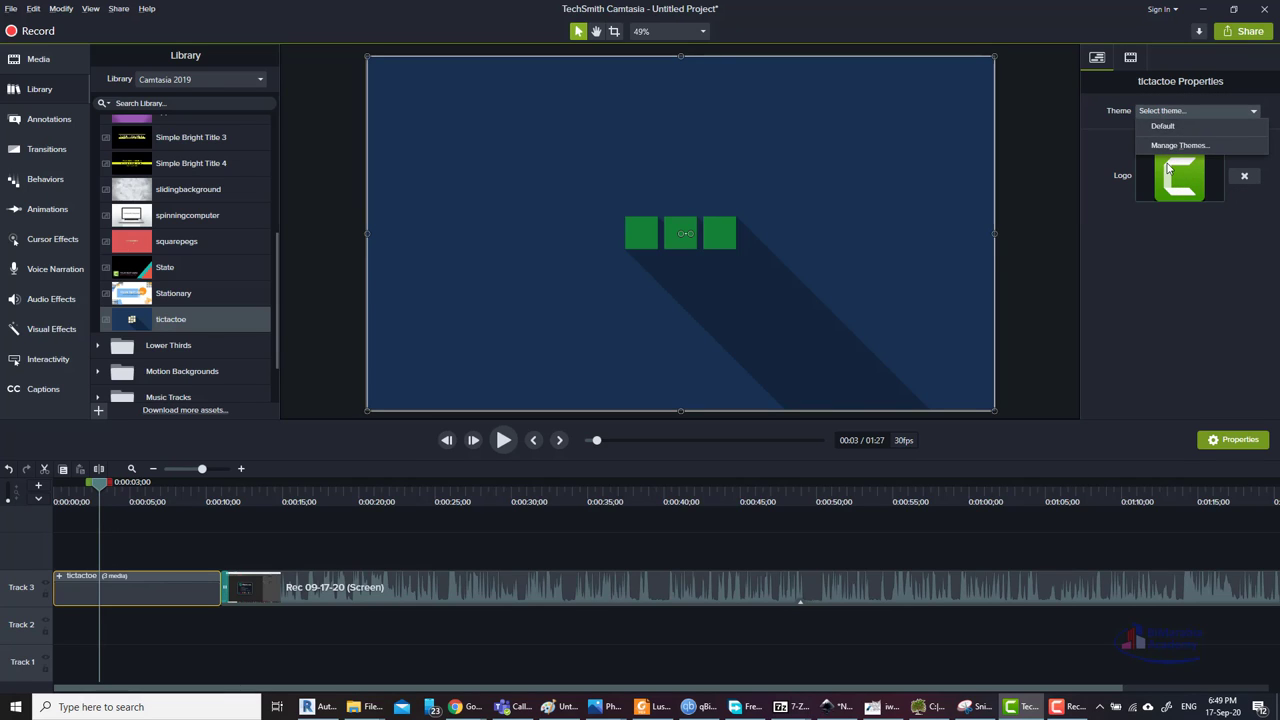
left_click(1168, 166)
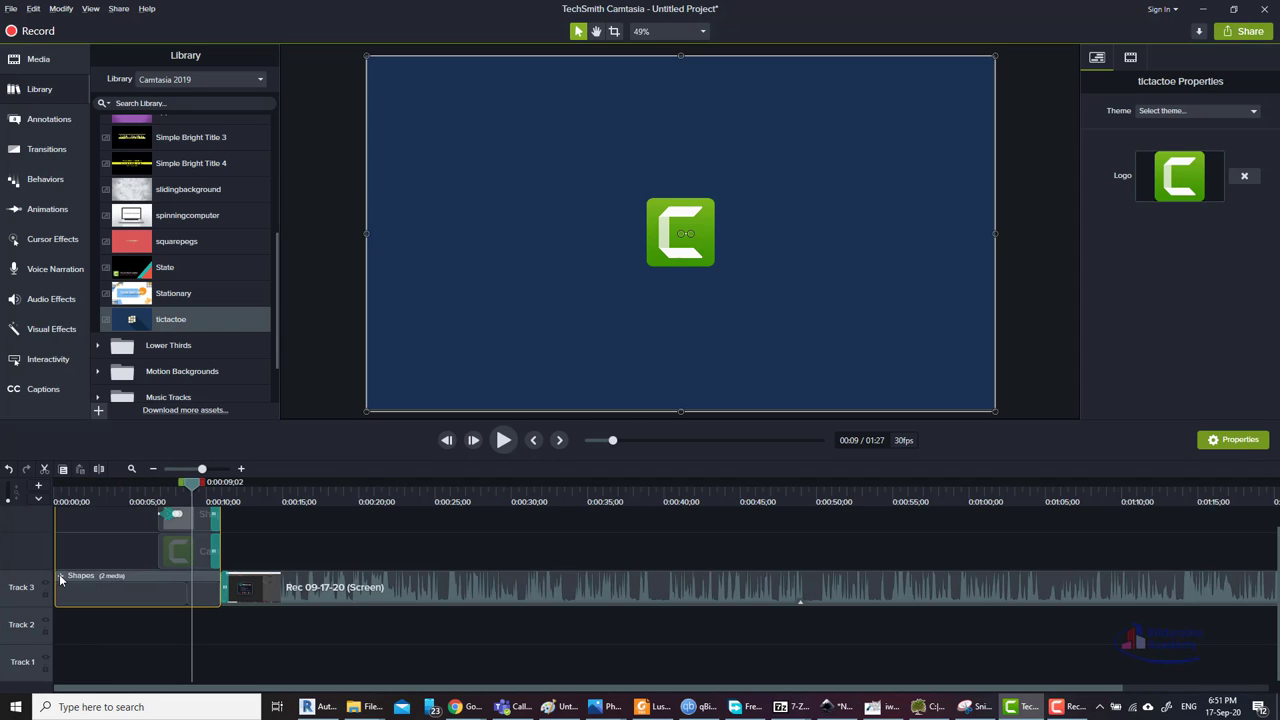
Step: Expand the tictactoe group and choose Update Media on its logo clip at 00:08
left_click(60, 577)
left_click(177, 563)
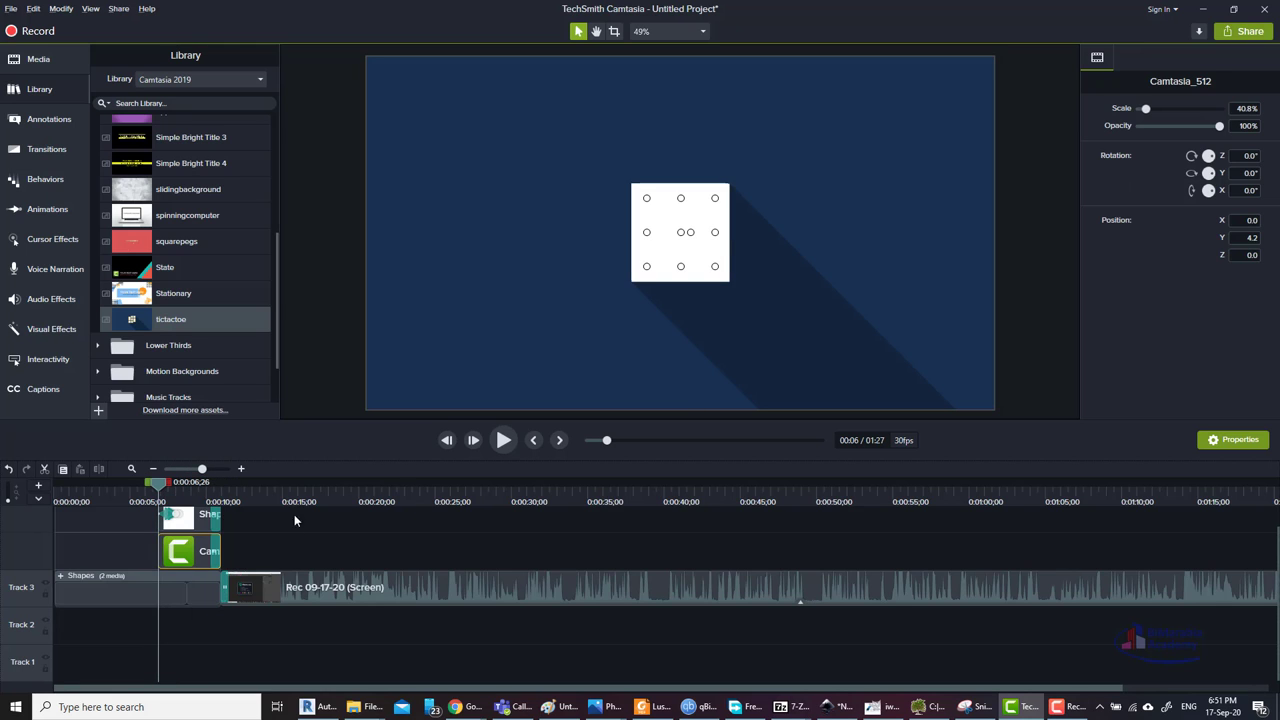
left_click_drag(172, 482, 176, 487)
left_click(176, 487)
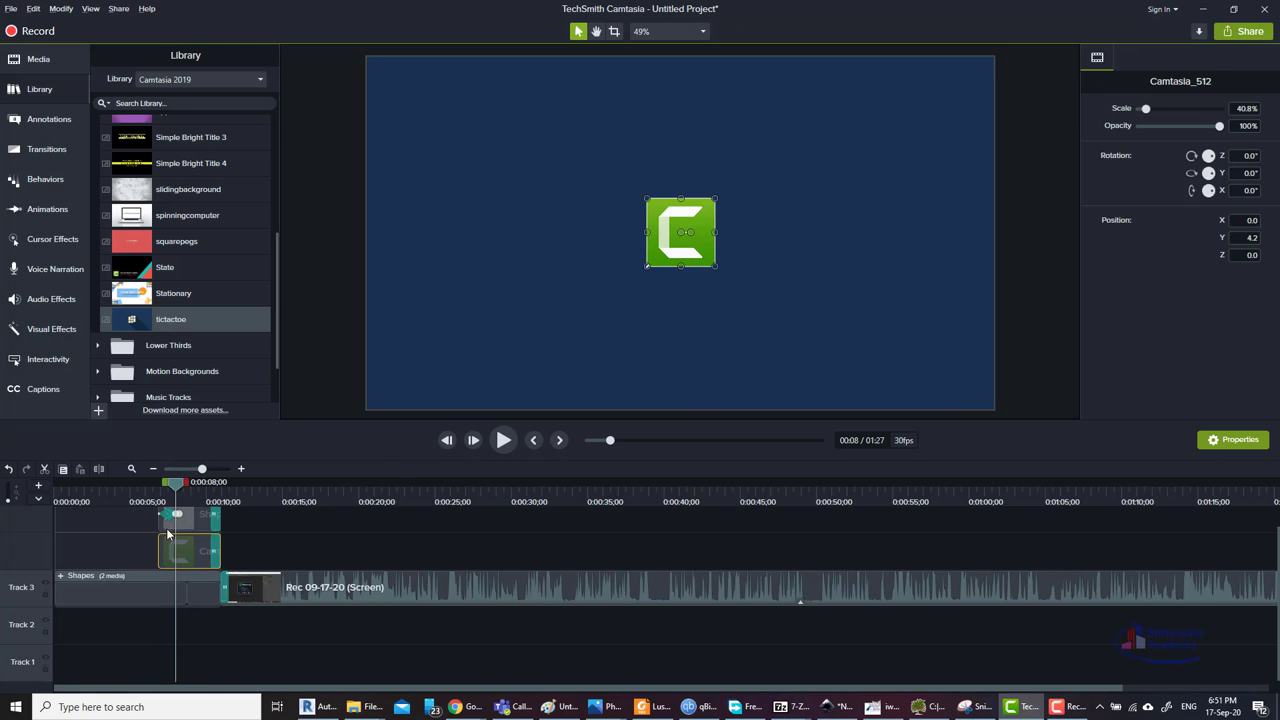
right_click(170, 551)
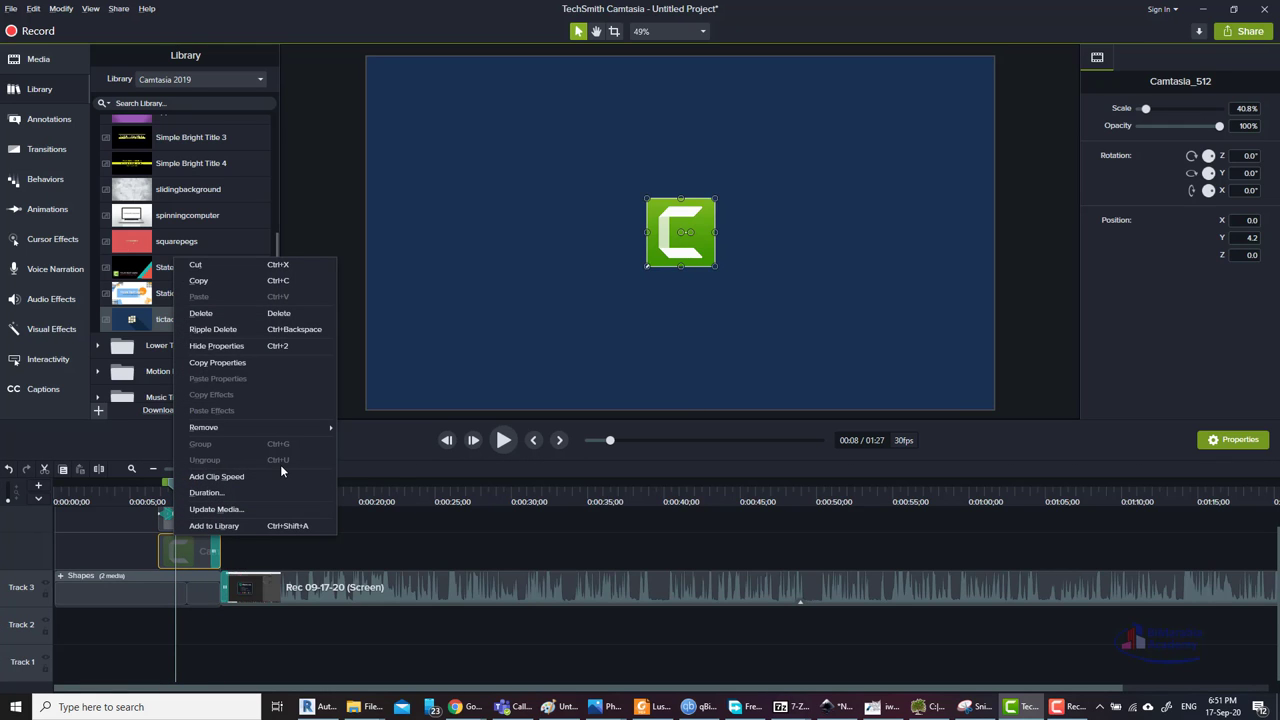
left_click(264, 510)
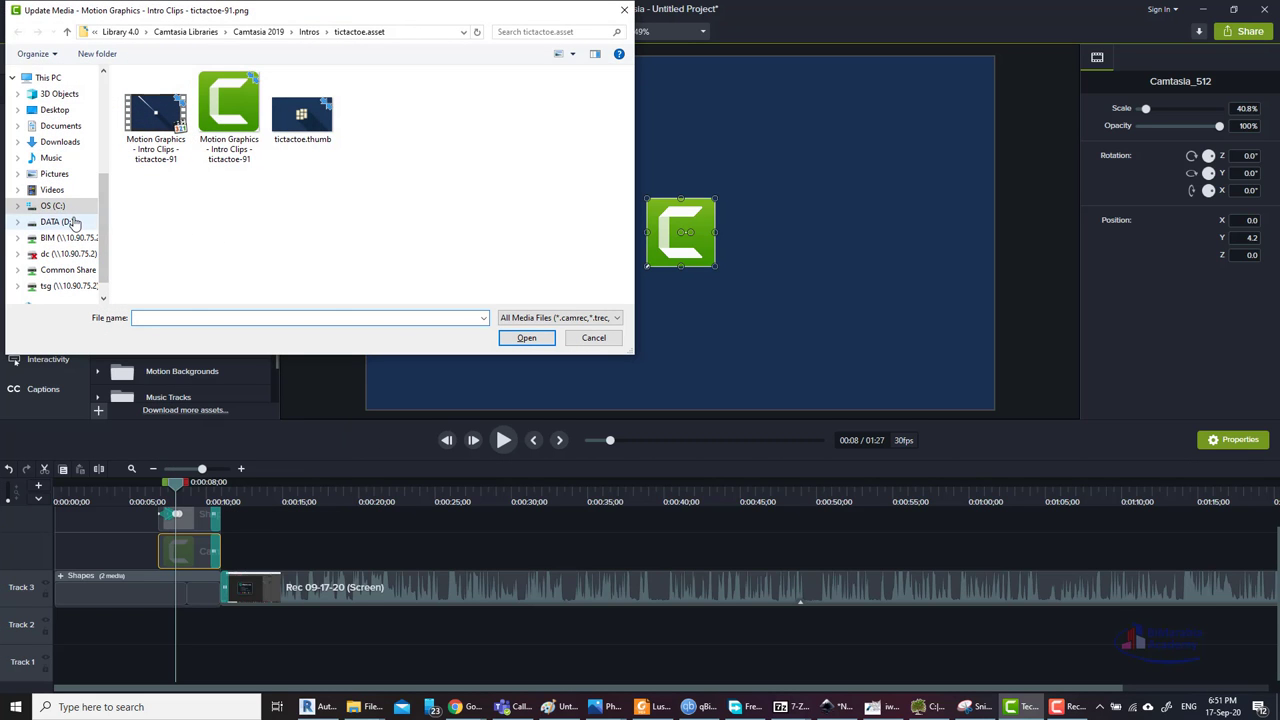
Step: From DATA (D:), filtered to Image Files, pick the Revit Workshop banner photo
left_click(62, 222)
scroll(430, 215, "down", 1)
scroll(490, 214, "down", 2)
scroll(548, 212, "down", 2)
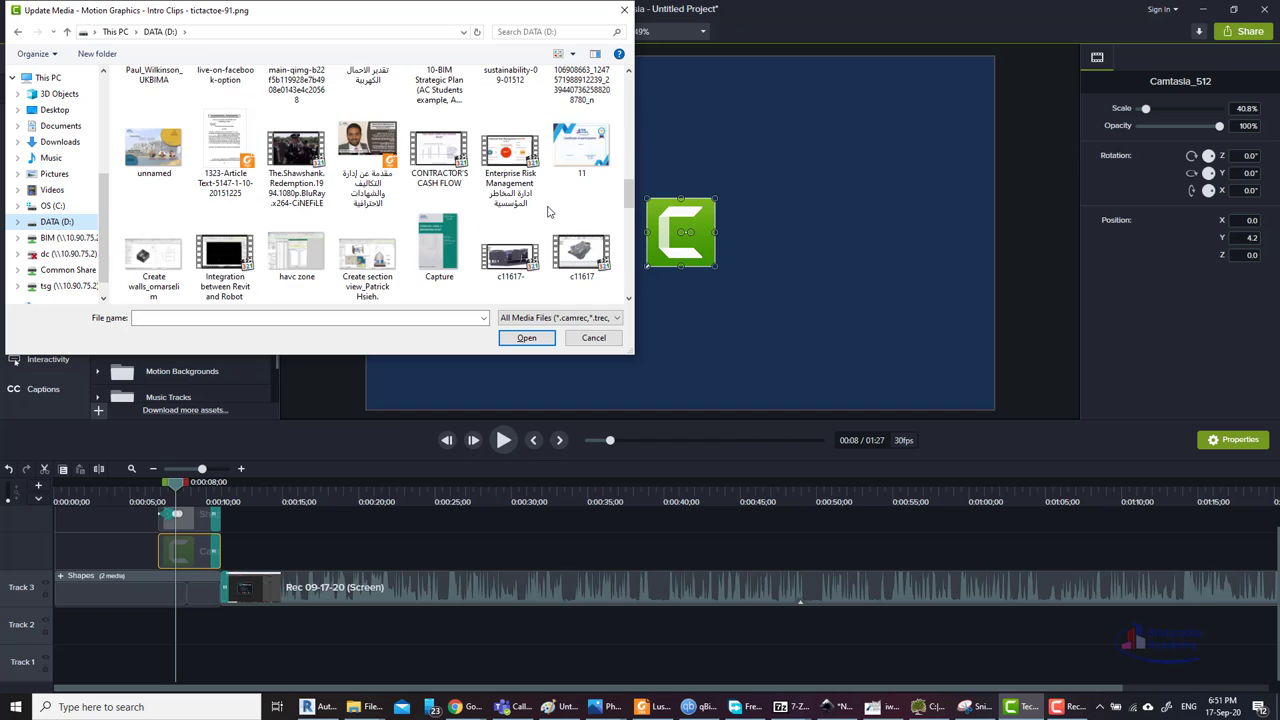
scroll(548, 212, "down", 1)
scroll(500, 211, "down", 2)
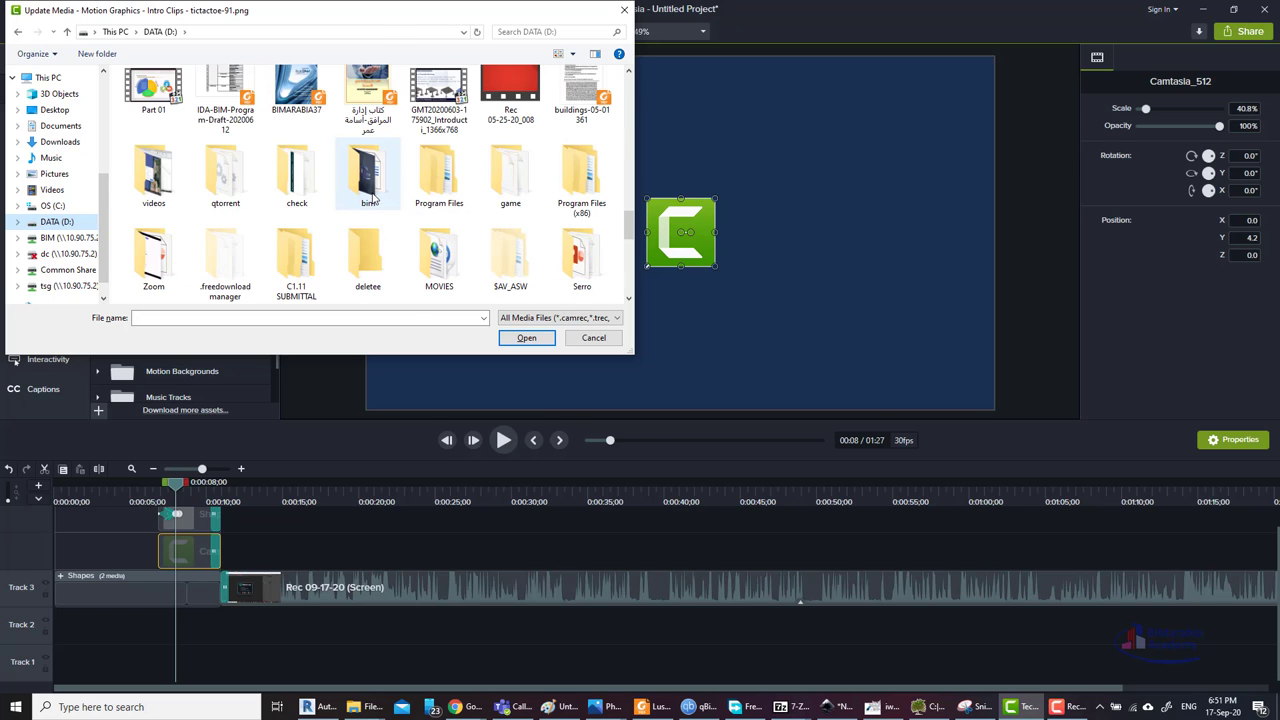
scroll(455, 210, "up", 1)
scroll(455, 210, "up", 2)
scroll(455, 210, "up", 1)
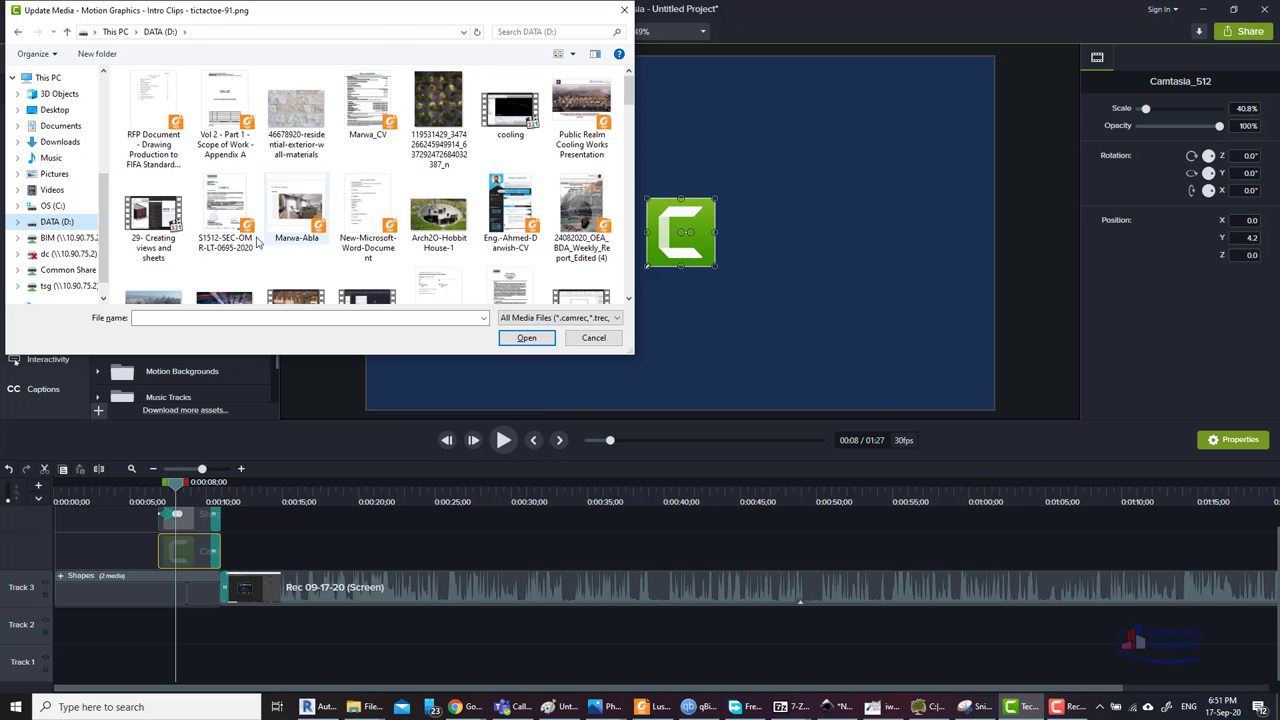
scroll(555, 245, "down", 1)
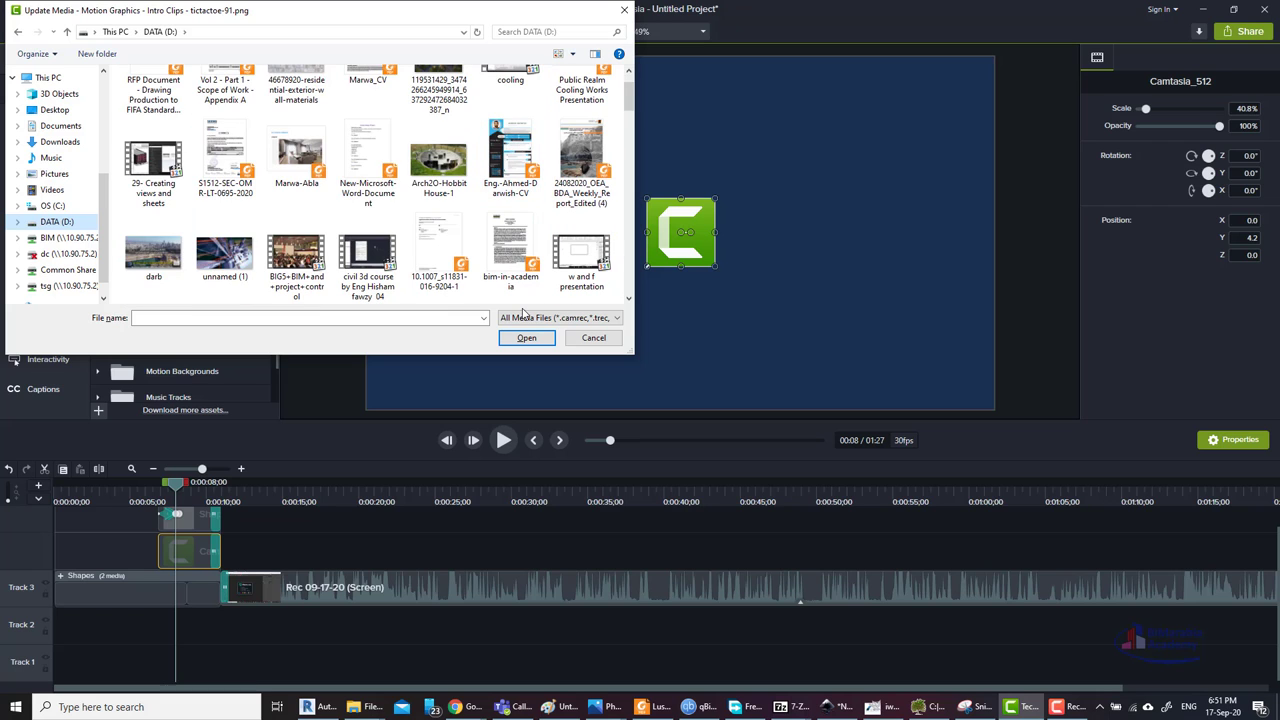
left_click(525, 317)
left_click(533, 341)
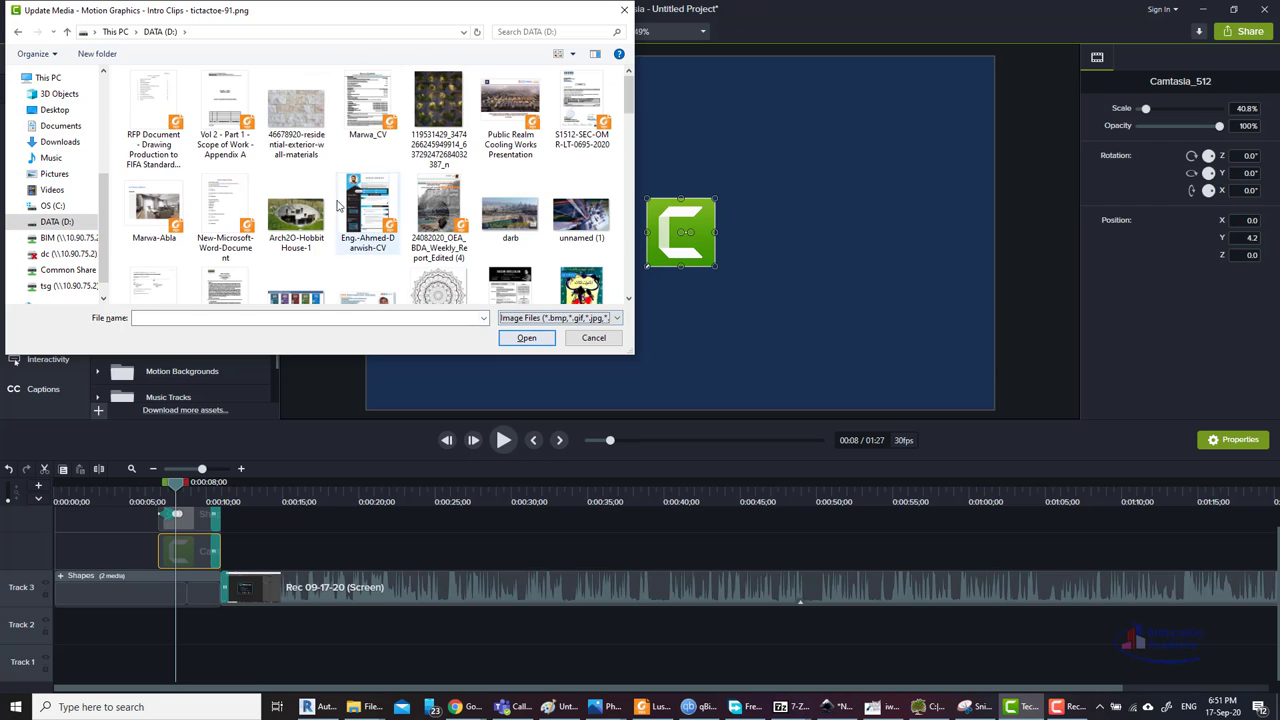
scroll(528, 195, "down", 2)
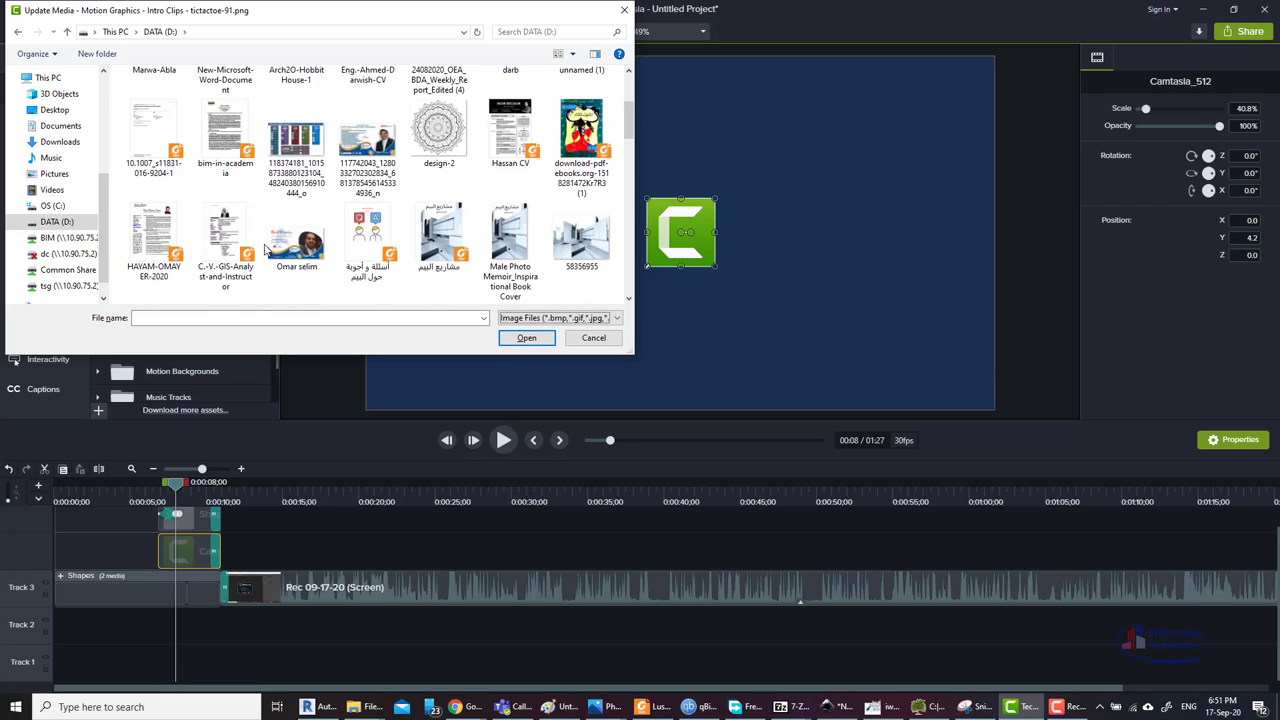
scroll(410, 250, "down", 1)
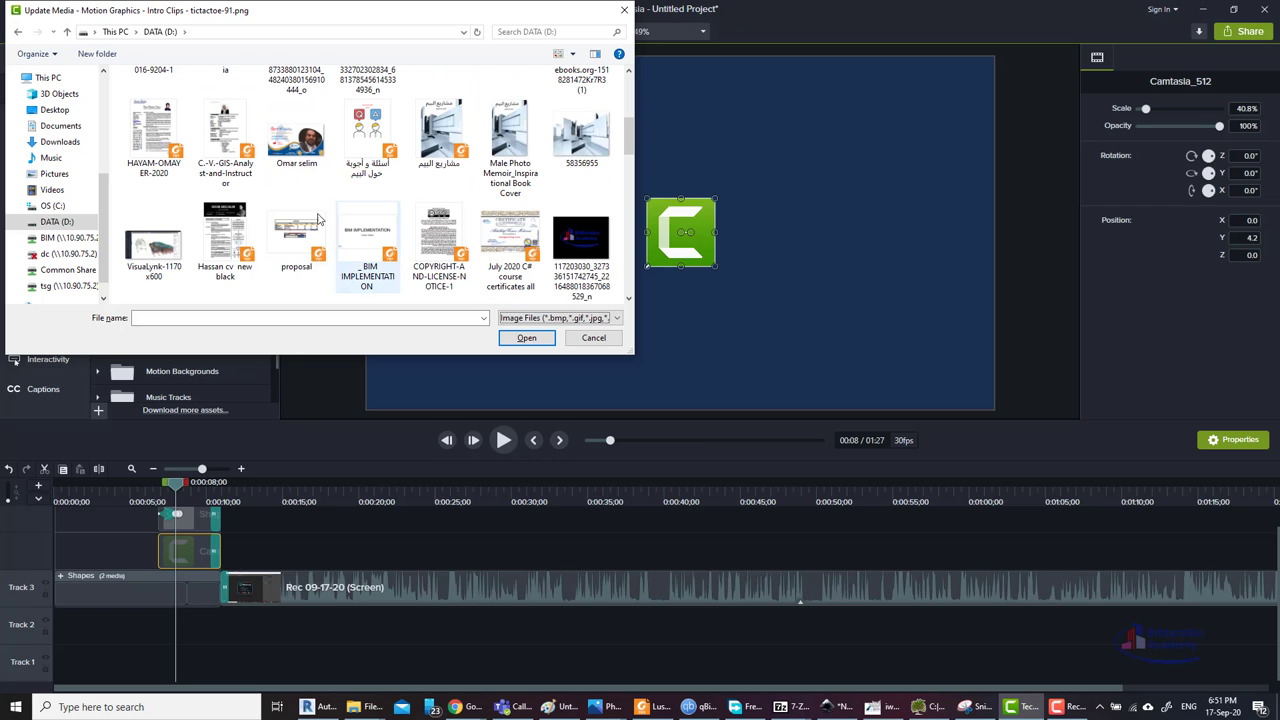
double_click(303, 148)
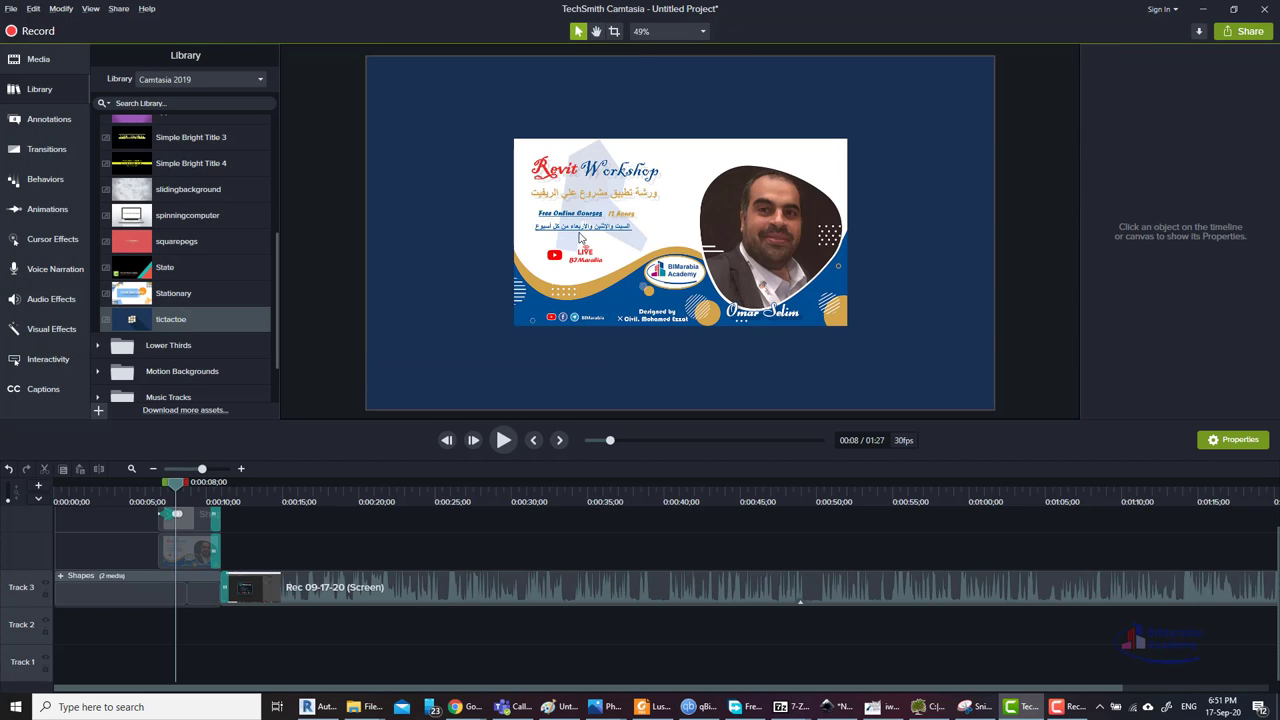
Step: Scale the banner on the canvas to 17.3% and reset its rotation to zero
left_click(818, 298)
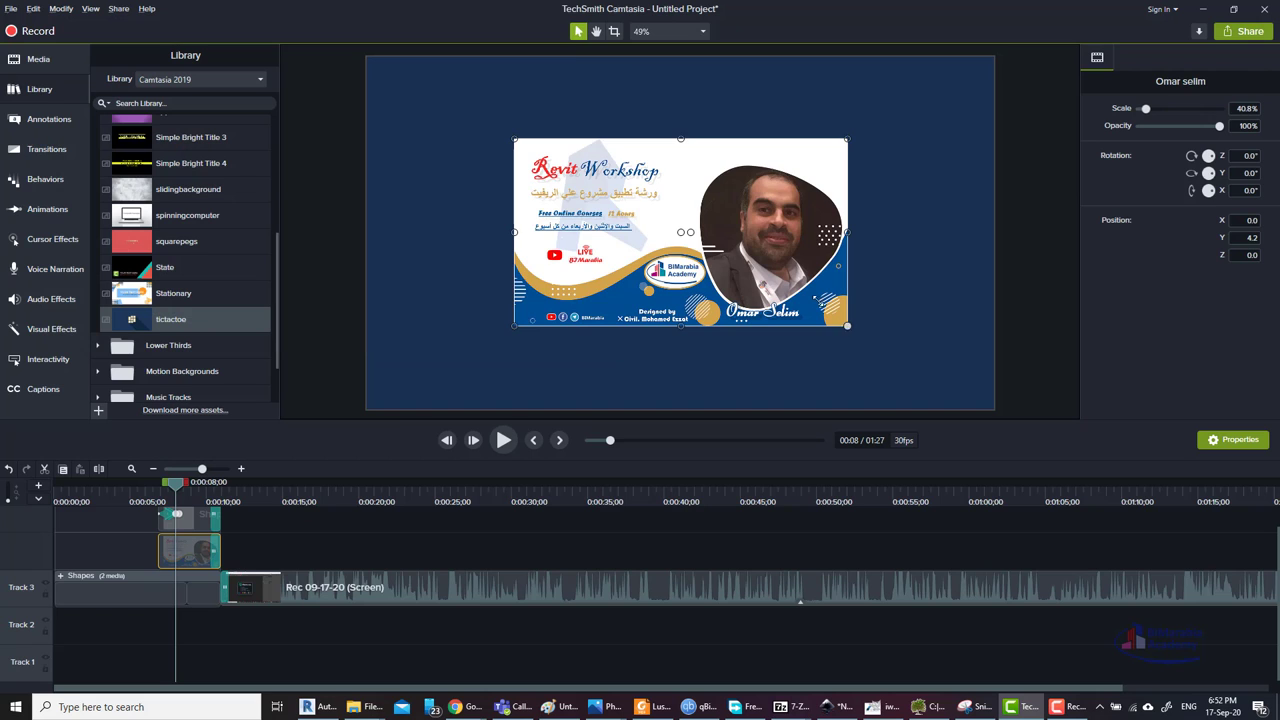
left_click_drag(847, 326, 655, 217)
mouse_move(595, 178)
left_mouse_down()
mouse_move(689, 182)
mouse_move(710, 238)
left_mouse_up()
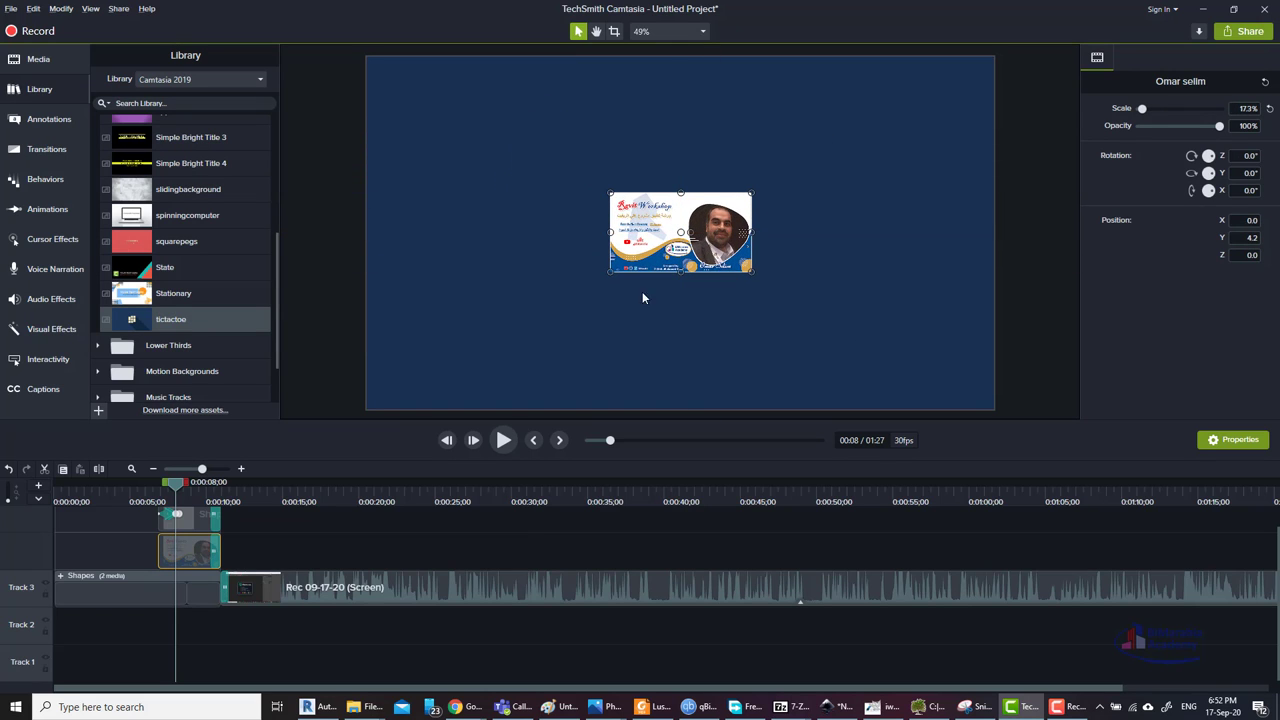
Step: Play the intro from the beginning to review the banner
left_click_drag(192, 483, 72, 483)
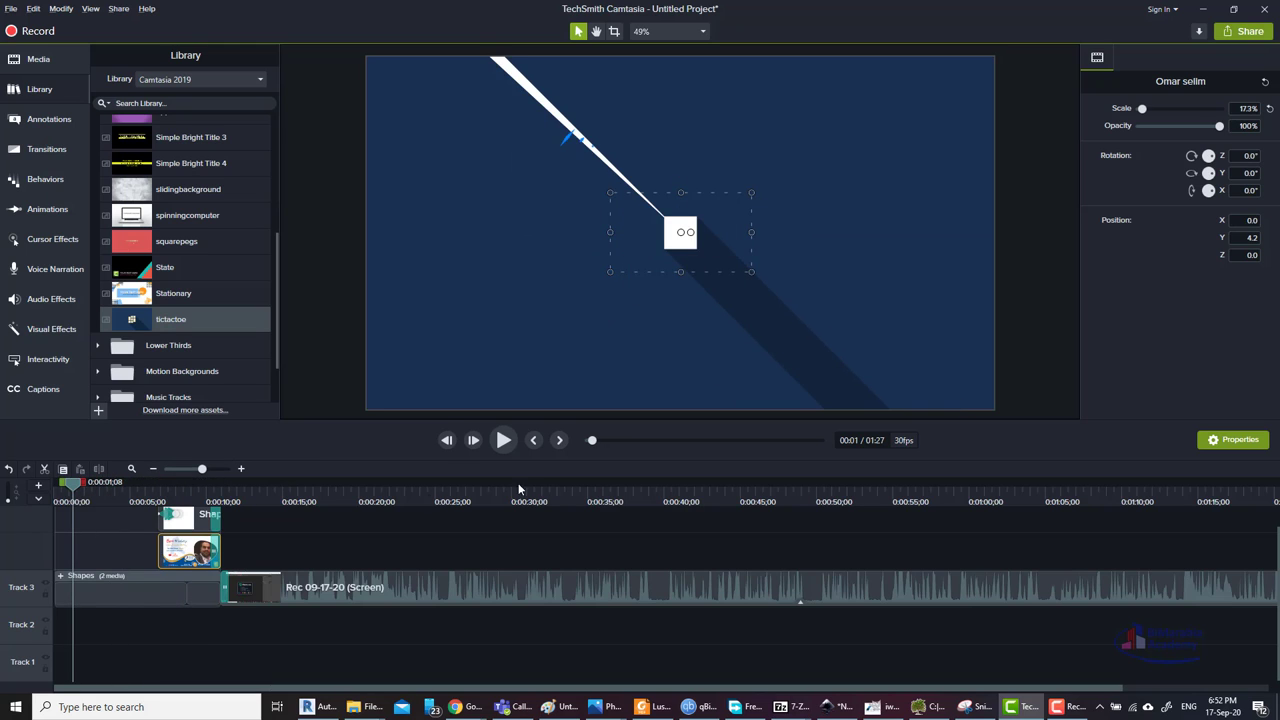
left_click(504, 441)
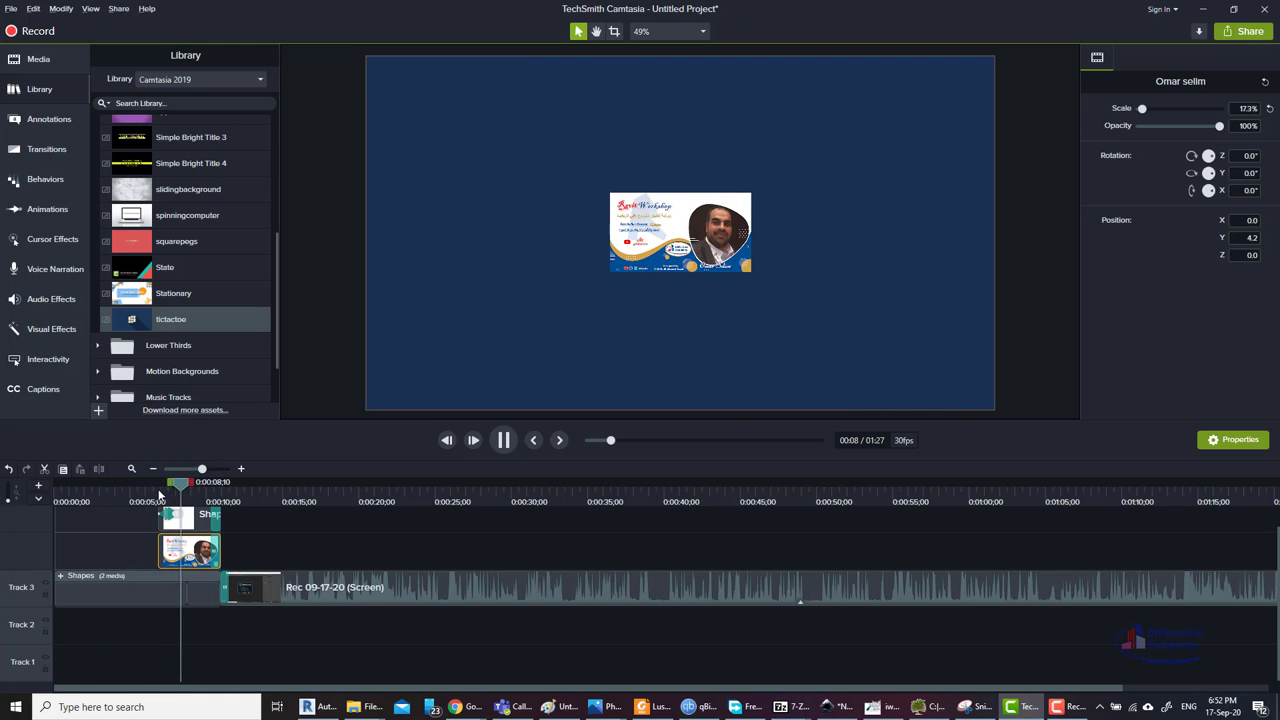
left_click_drag(190, 485, 19, 481)
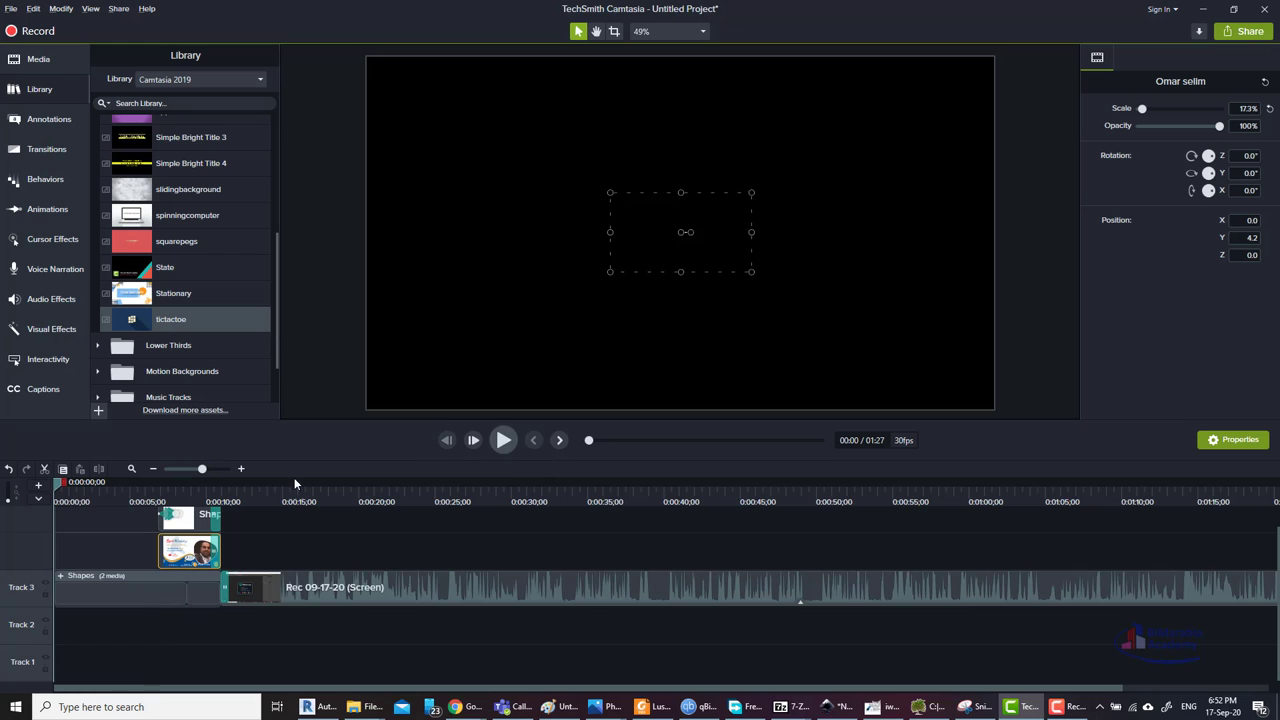
left_click(503, 440)
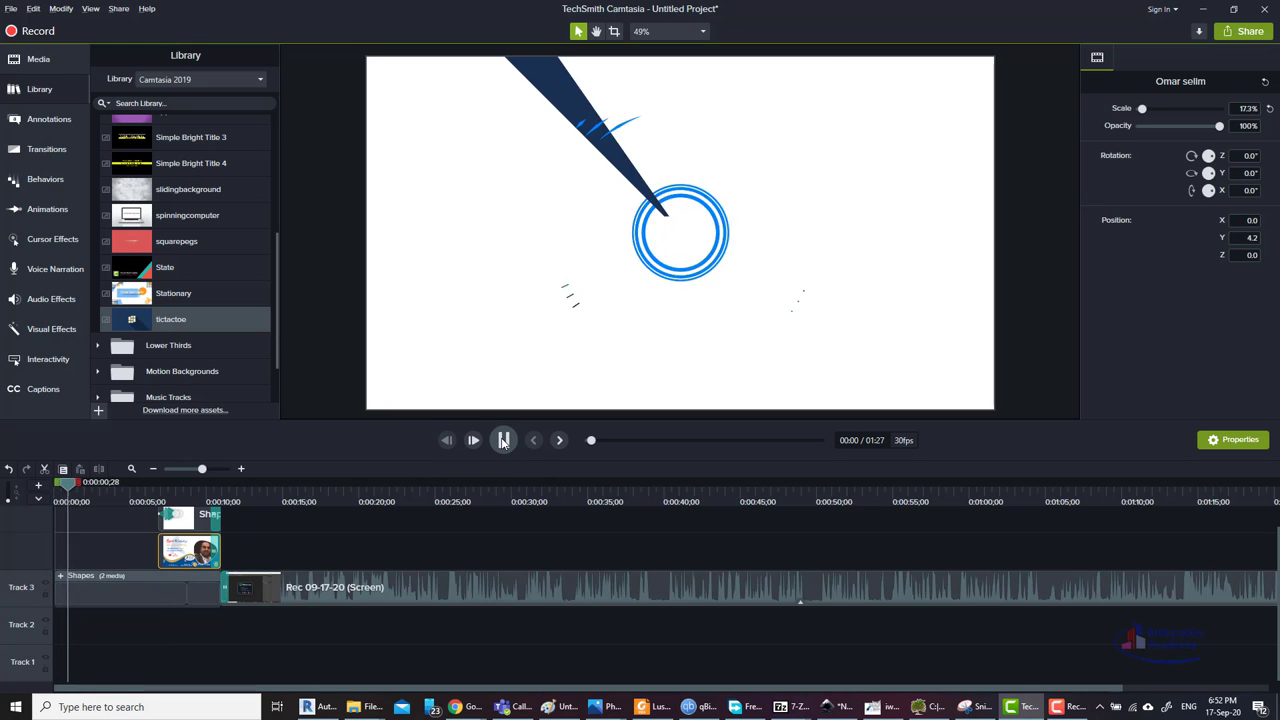